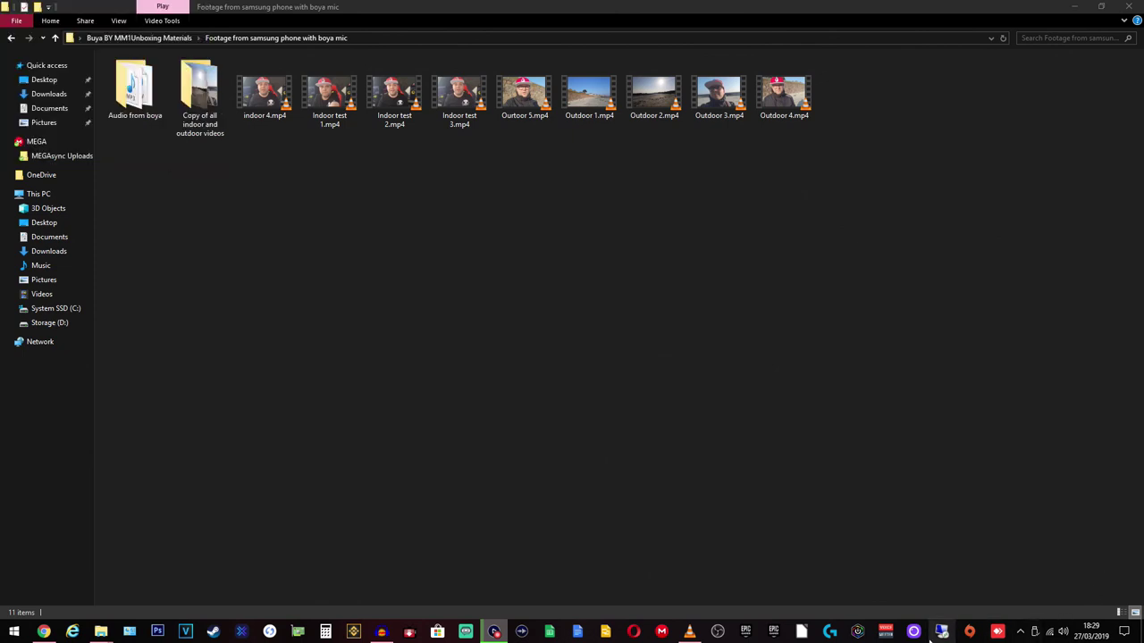
# - Switch to VLC media player and add Ourtoor 5.mp4 as the source file for a conversion
pyautogui.click(693, 631)
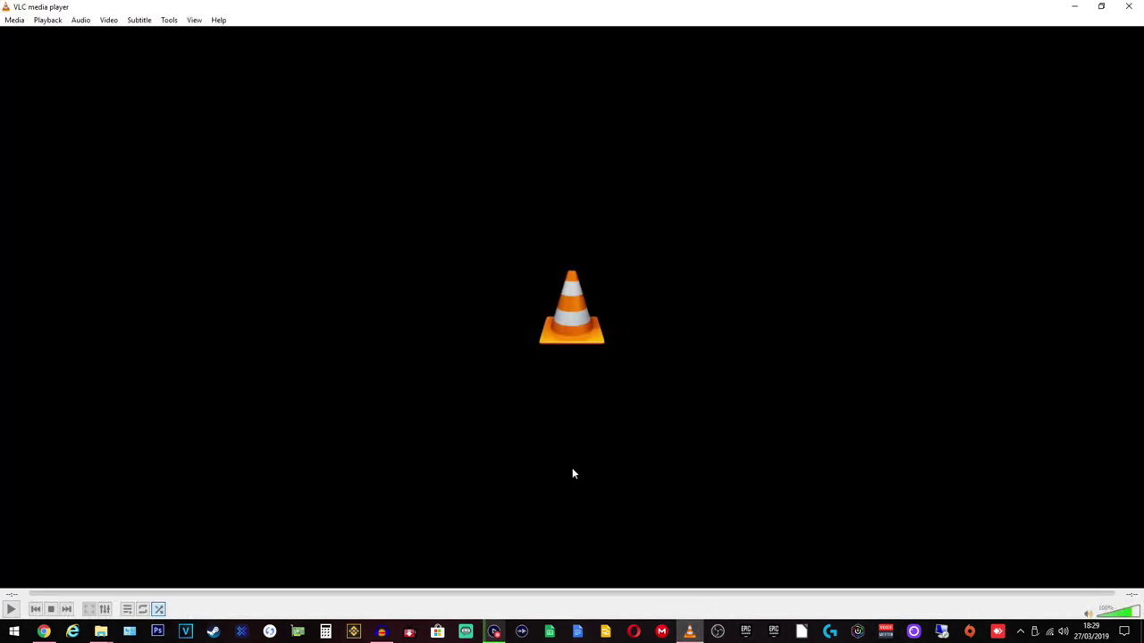
pyautogui.click(15, 20)
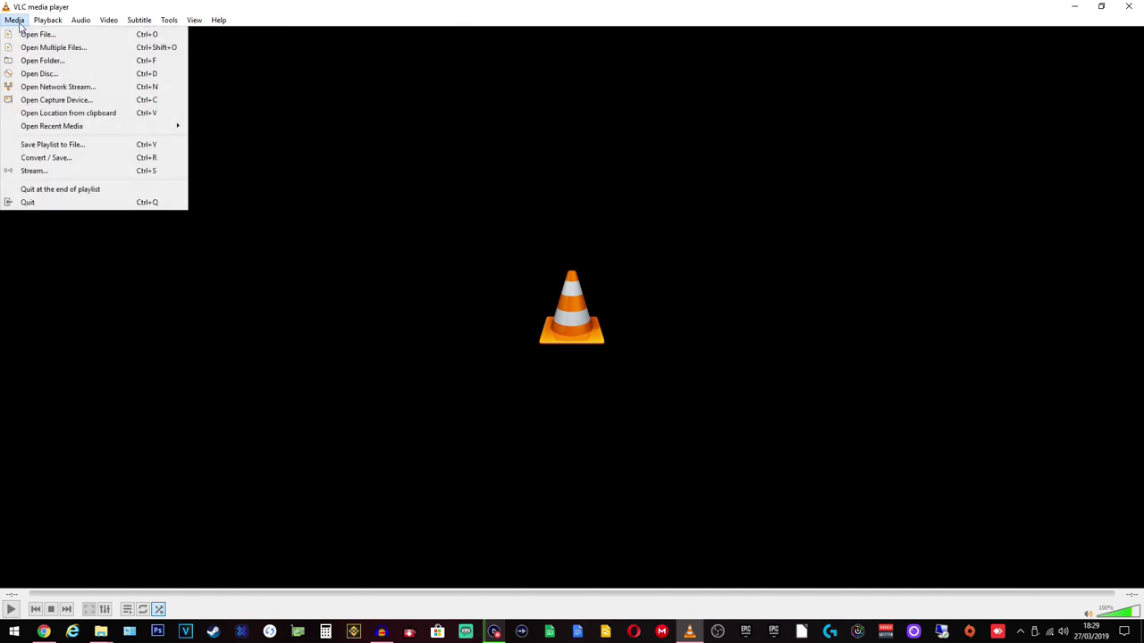
pyautogui.click(44, 160)
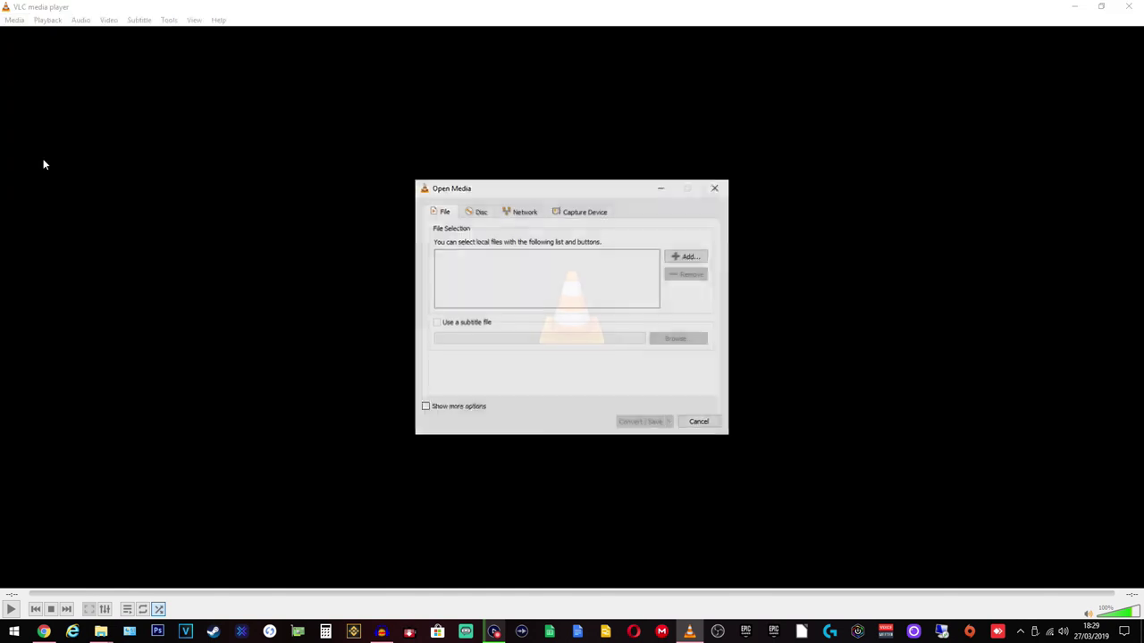
pyautogui.click(684, 260)
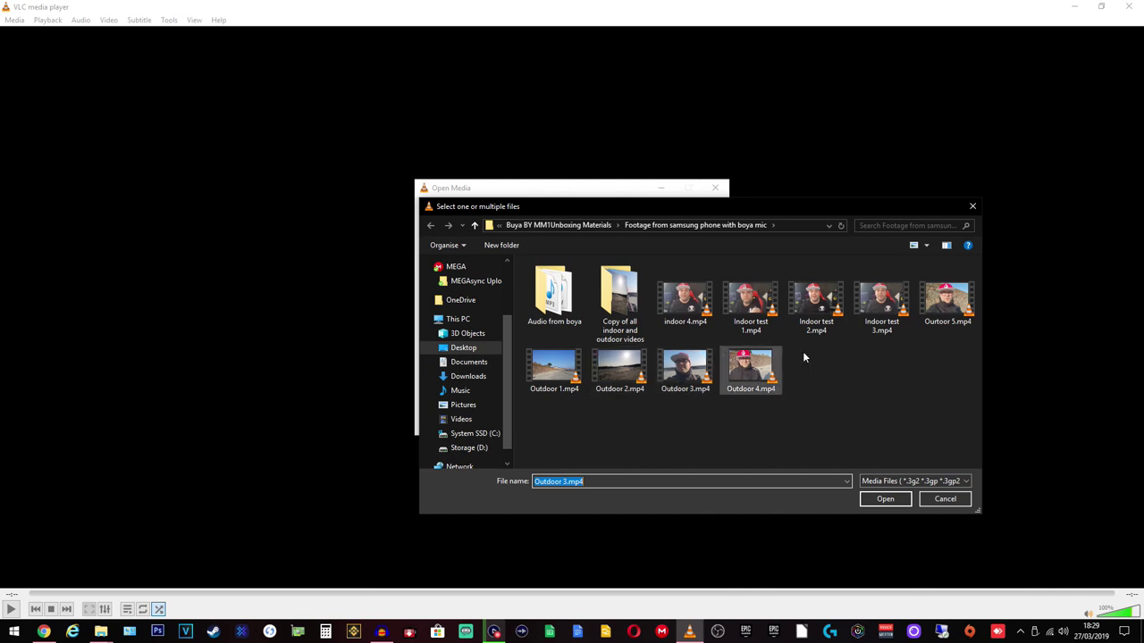
pyautogui.click(950, 307)
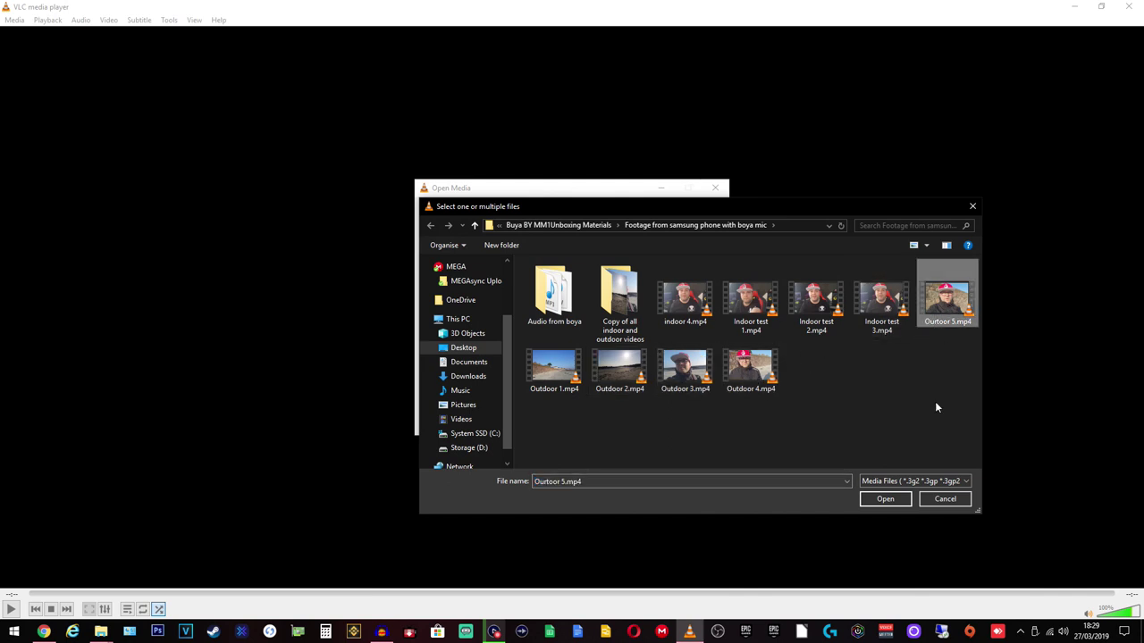
pyautogui.click(880, 501)
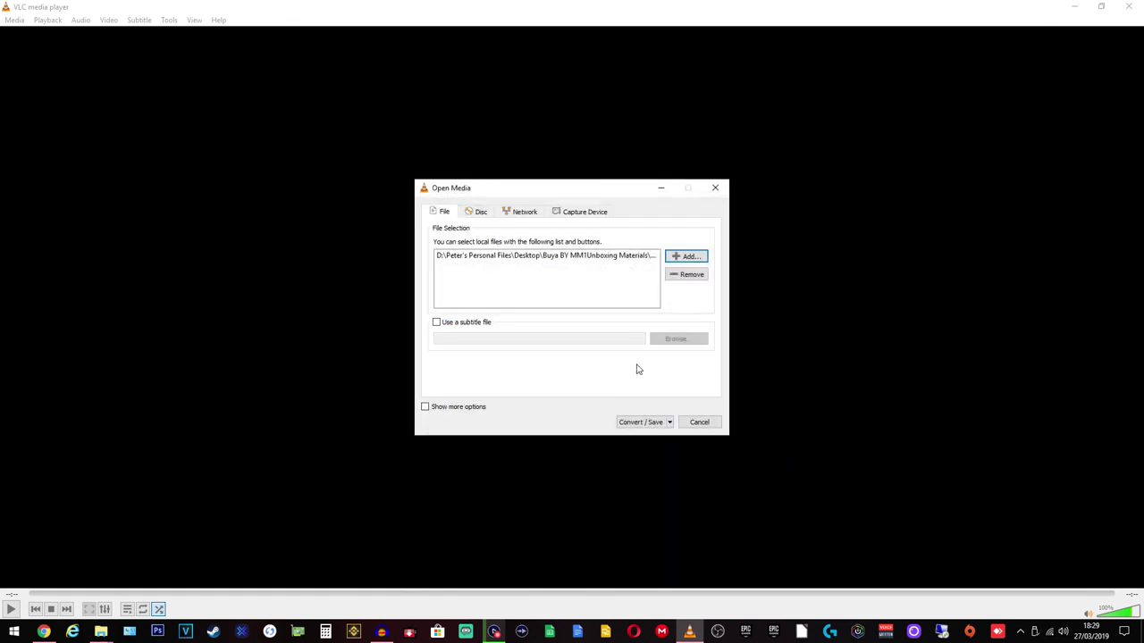
# - Open the conversion settings for the added video file
pyautogui.click(670, 423)
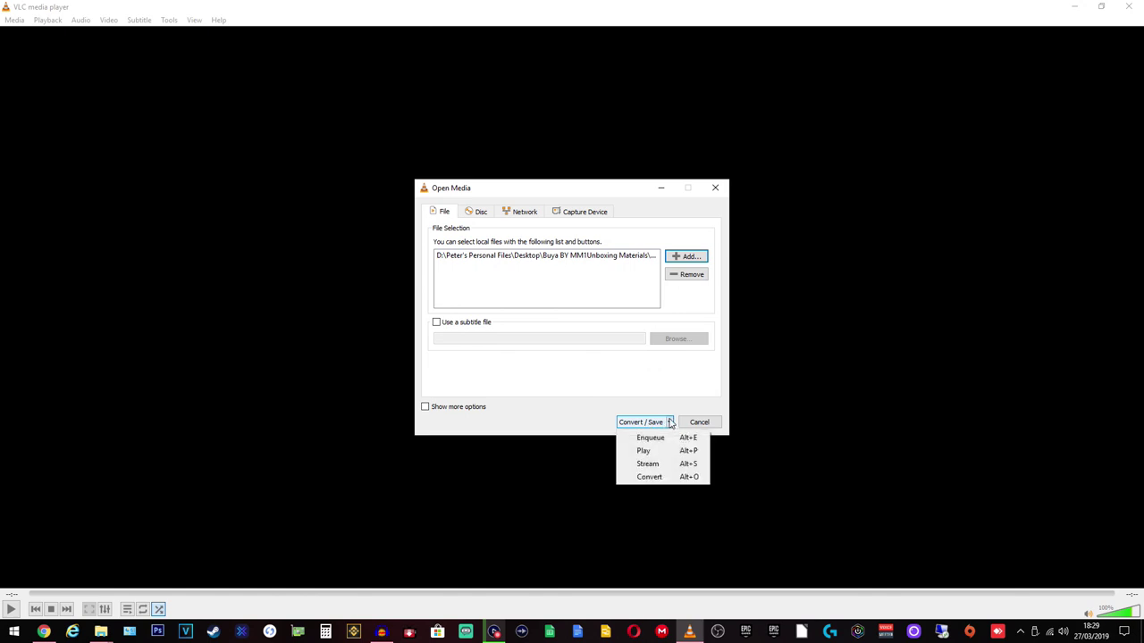
pyautogui.click(670, 425)
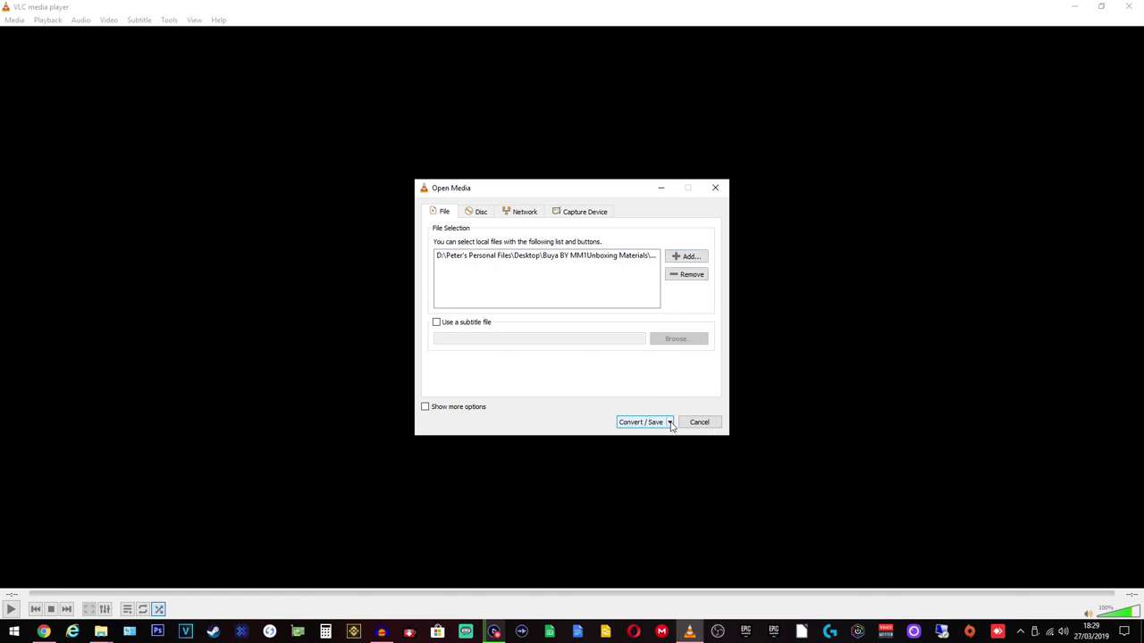
pyautogui.click(670, 425)
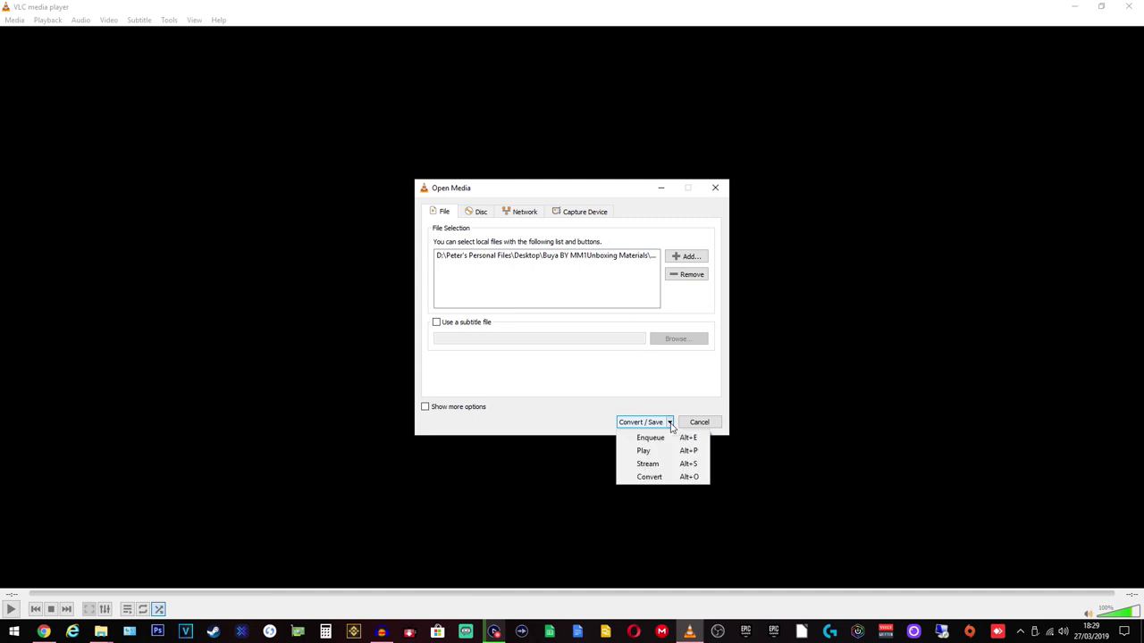
pyautogui.click(684, 480)
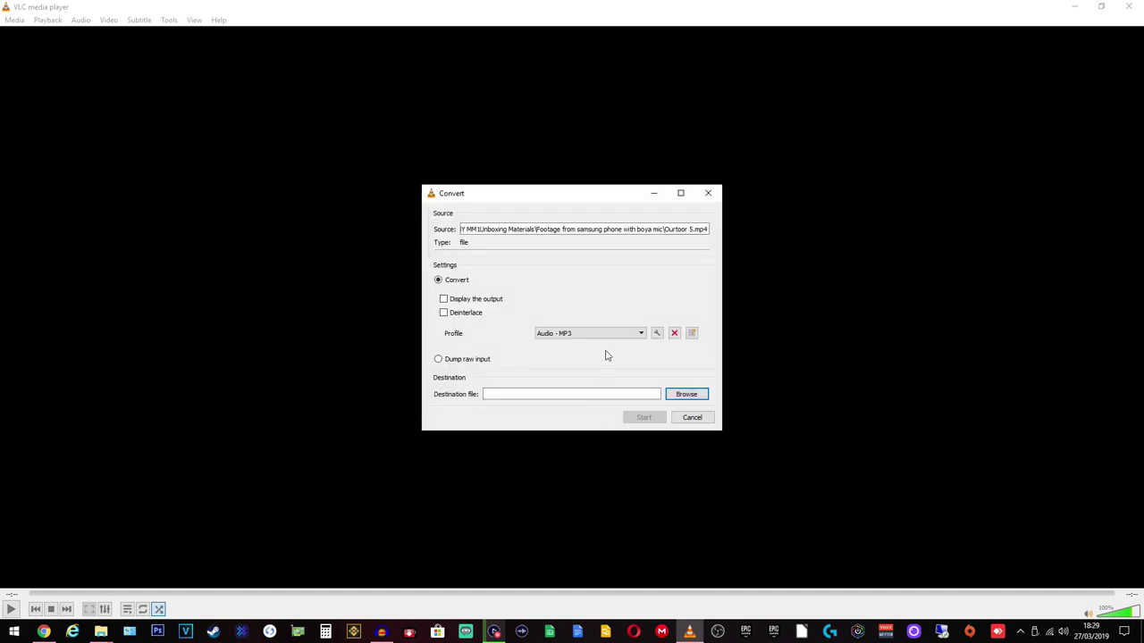
pyautogui.click(641, 333)
pyautogui.scroll(1, 642, 366)
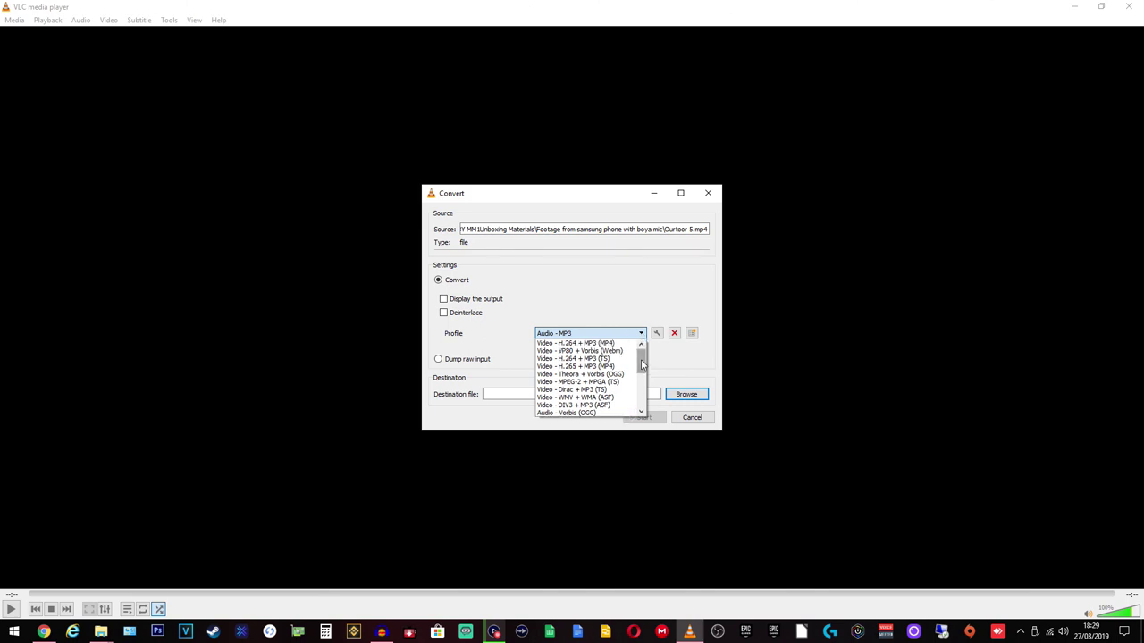
pyautogui.click(569, 397)
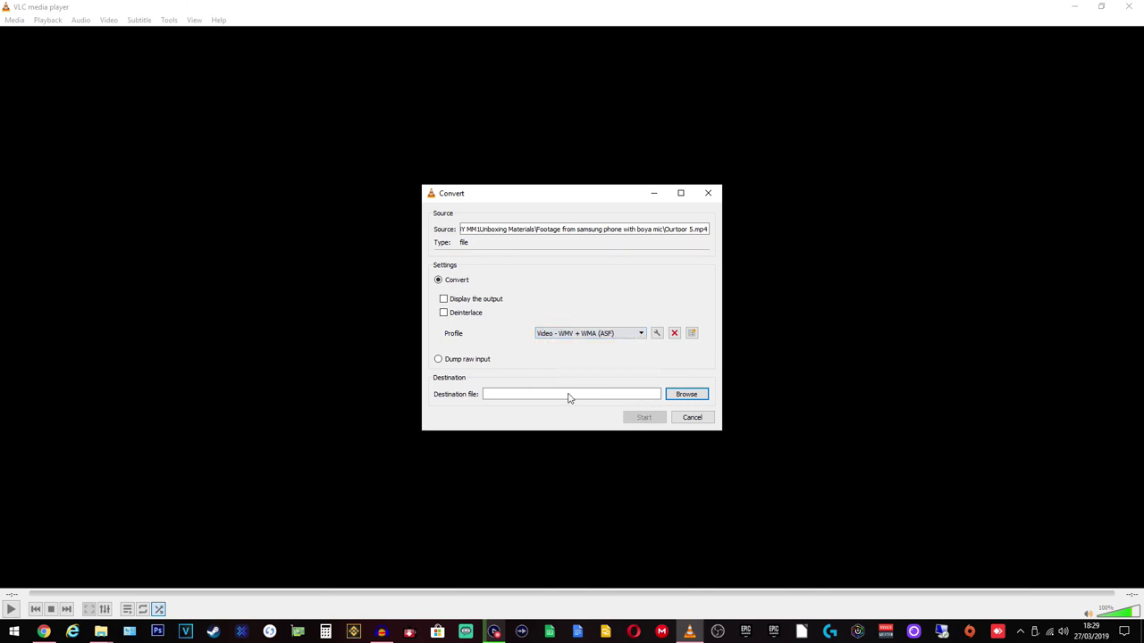
# - Set the conversion profile to Audio - MP3
pyautogui.click(641, 333)
pyautogui.scroll(-2, 616, 367)
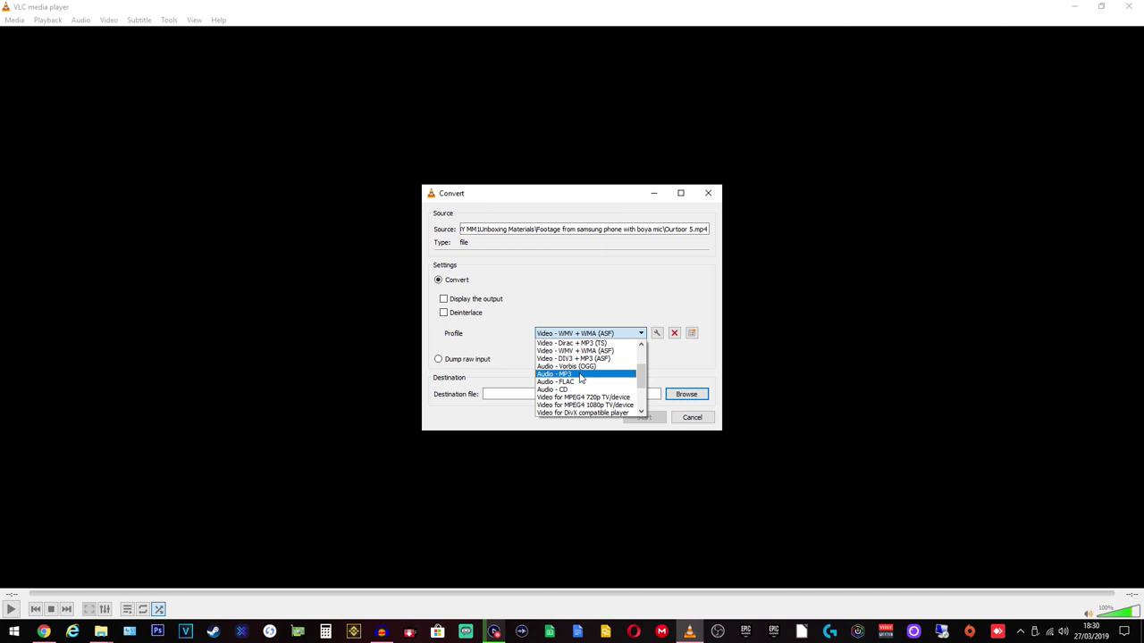
pyautogui.click(581, 376)
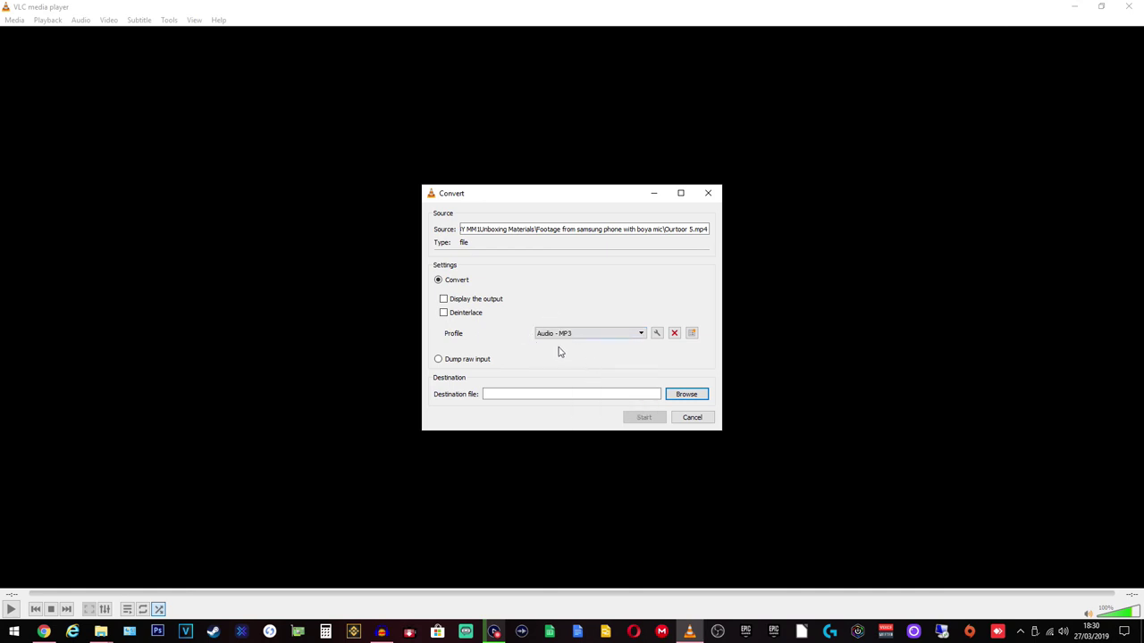
pyautogui.click(637, 336)
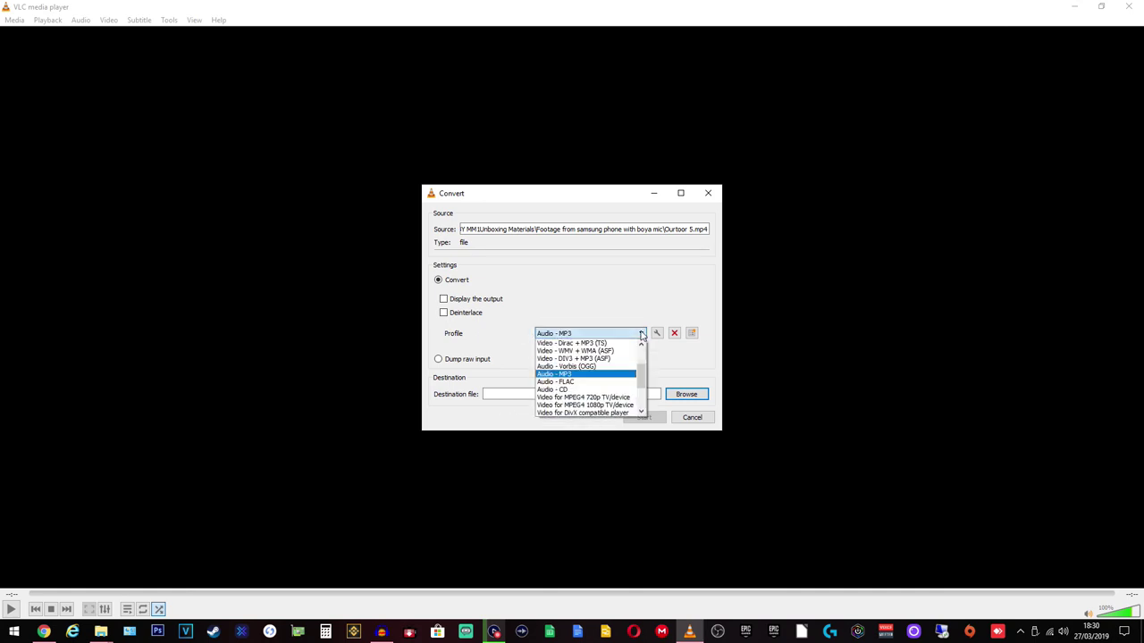
pyautogui.click(578, 377)
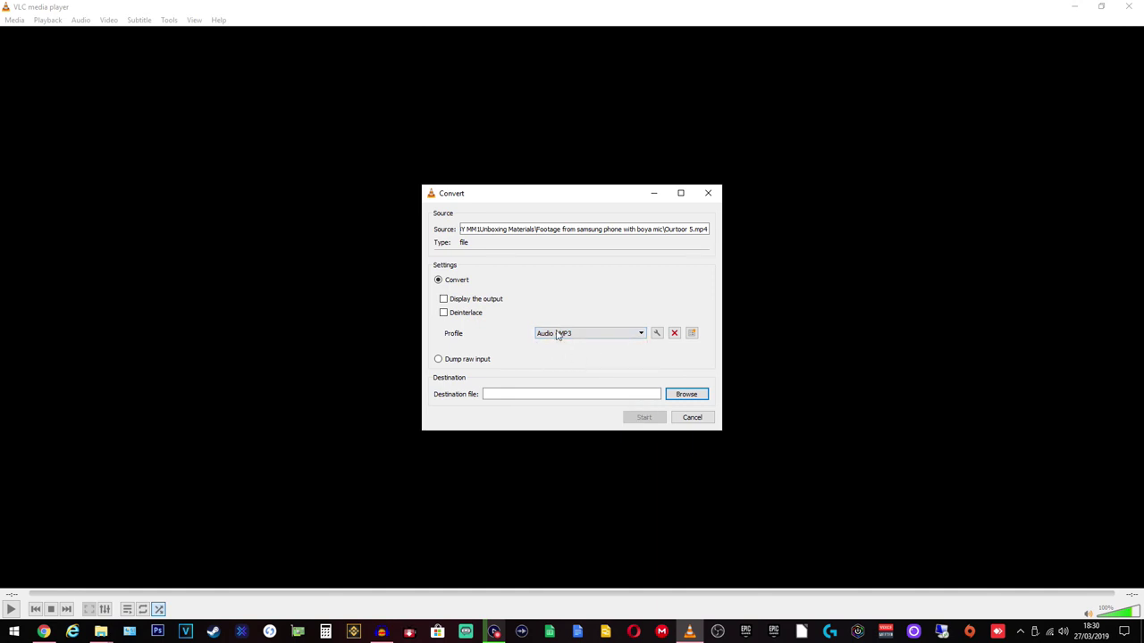
# - Set Ourtoor 5.mp4 in the Audio from boya folder as the destination file and run the conversion
pyautogui.click(686, 399)
pyautogui.click(643, 418)
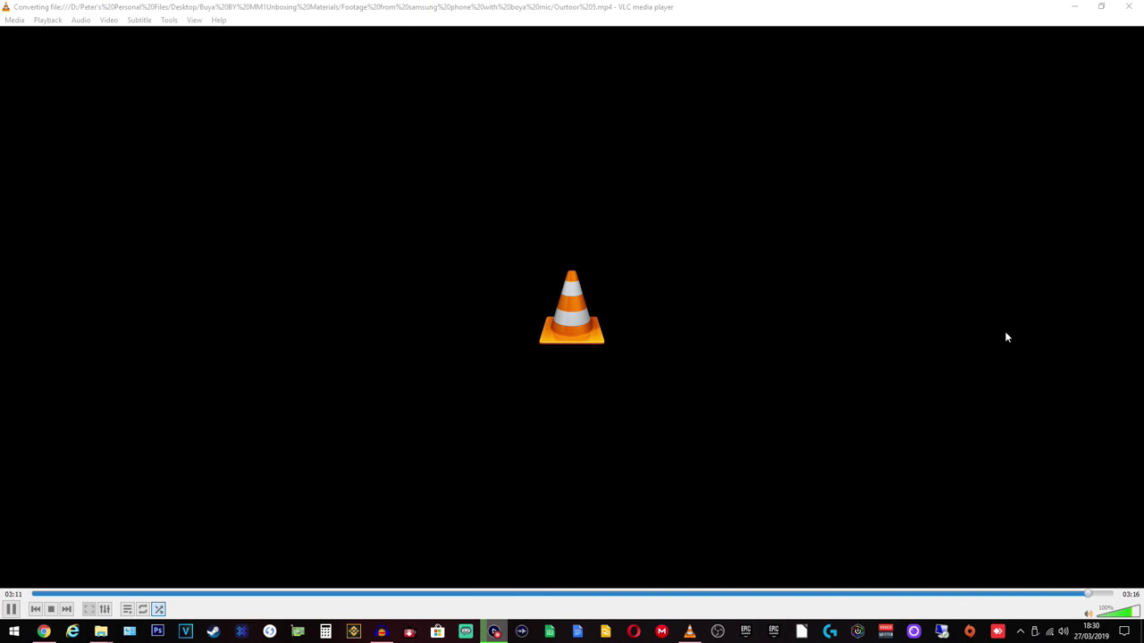
pyautogui.click(1074, 8)
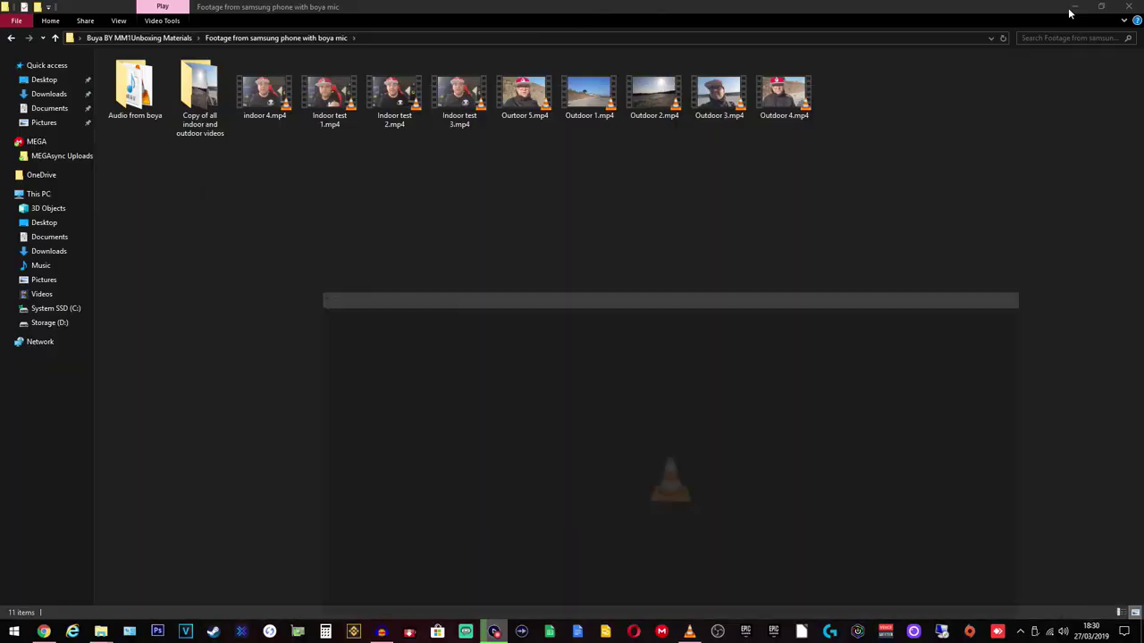
# - Open the Audio from boya folder and play the converted Ourtoor 5.mp4 at several points to check its sound
pyautogui.doubleClick(150, 95)
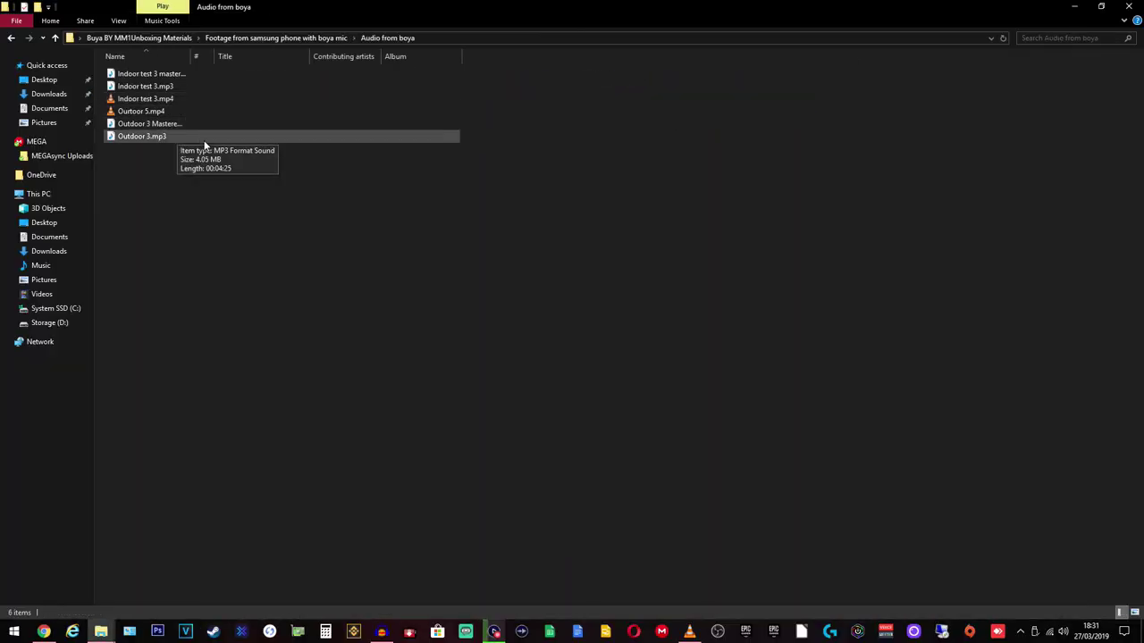
pyautogui.doubleClick(142, 113)
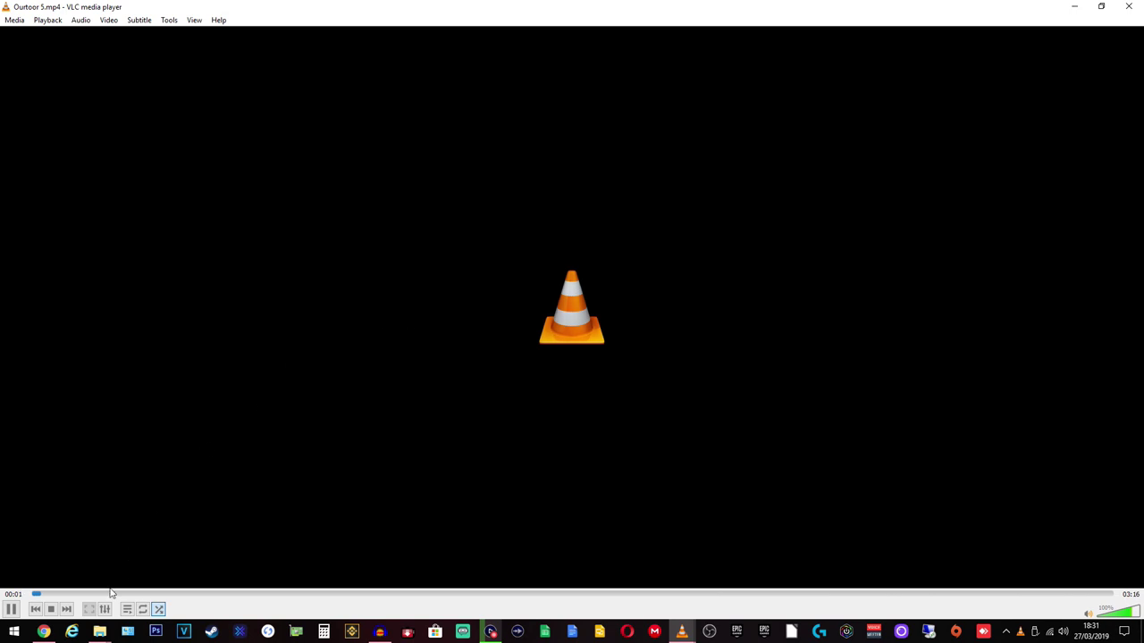
pyautogui.click(82, 594)
pyautogui.click(161, 595)
pyautogui.click(227, 594)
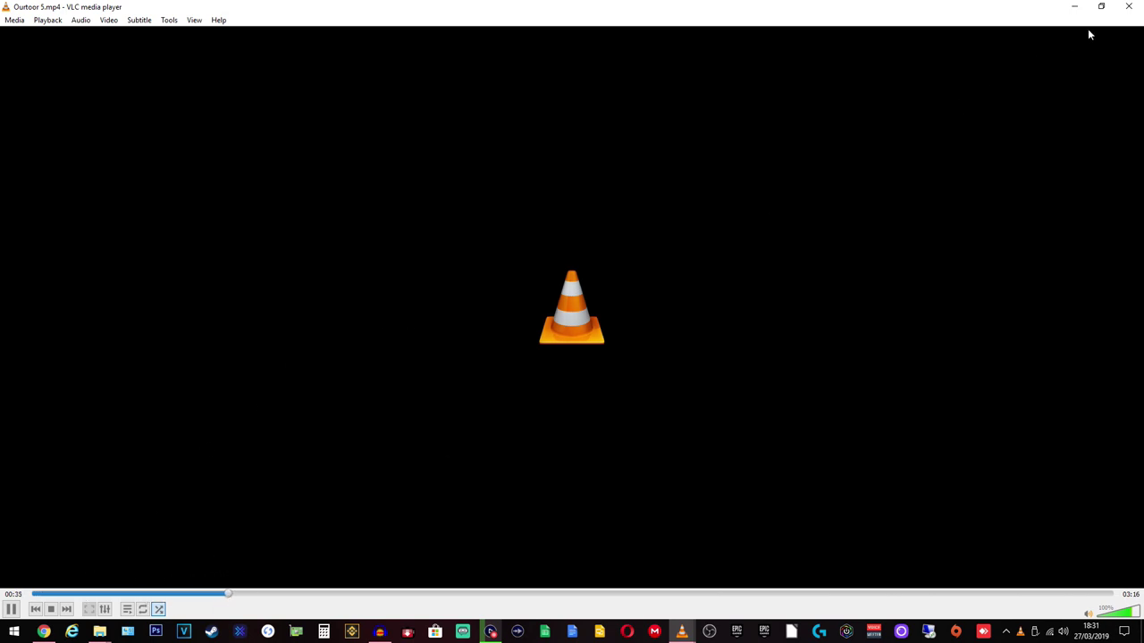
pyautogui.click(1128, 7)
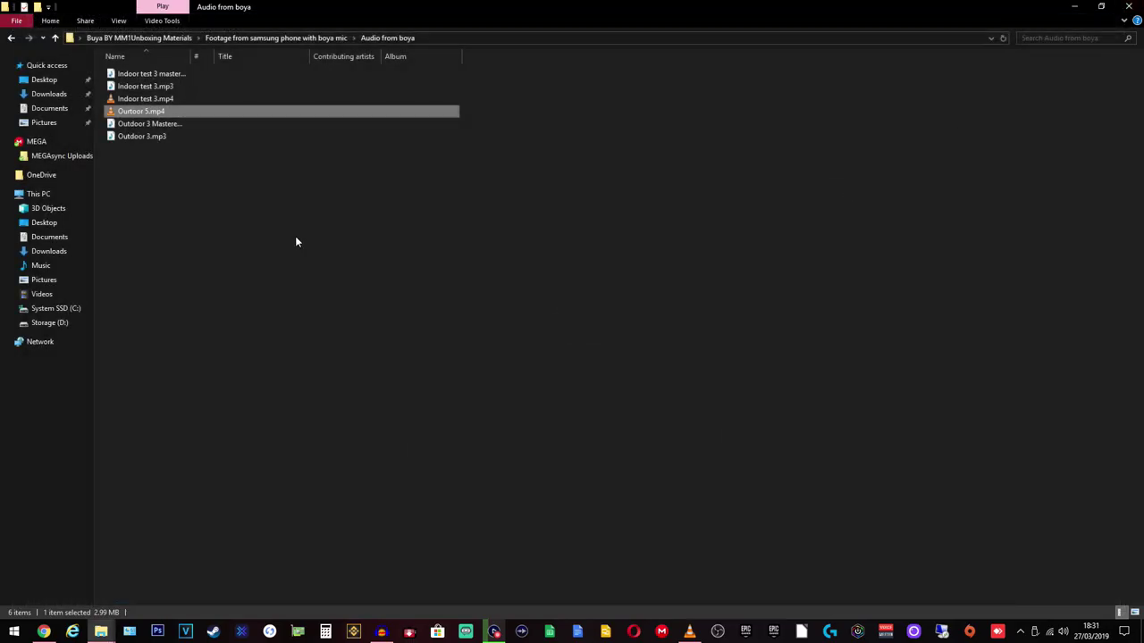
# - Rename the converted file as Ourtoor 5.mp3 and accept the extension change
pyautogui.click(143, 110)
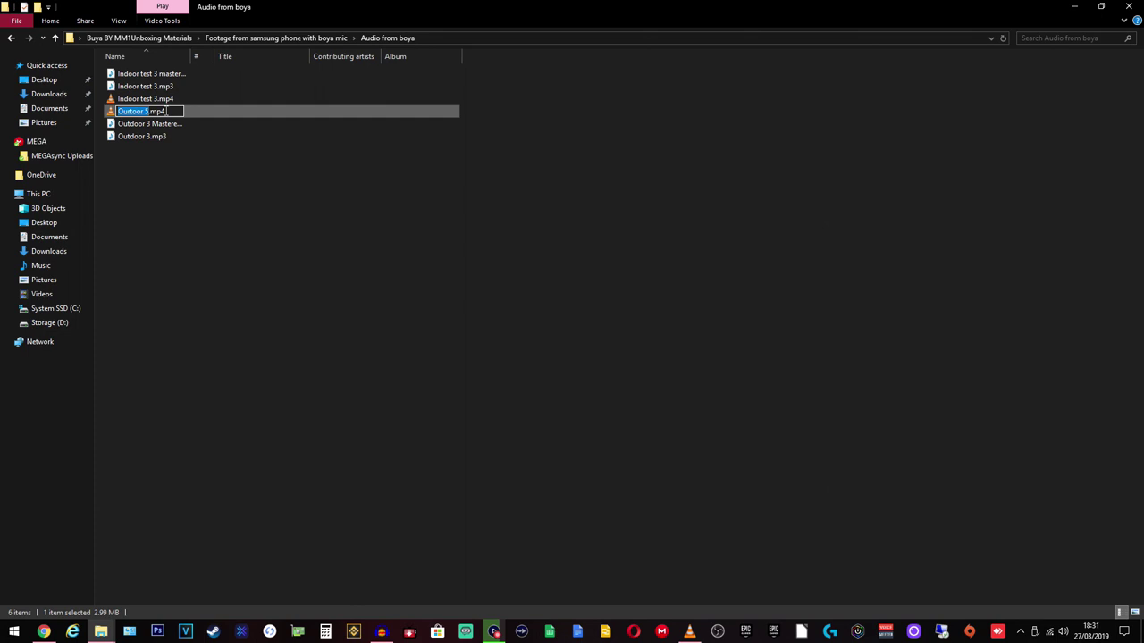
pyautogui.click(215, 161)
pyautogui.rightClick(160, 113)
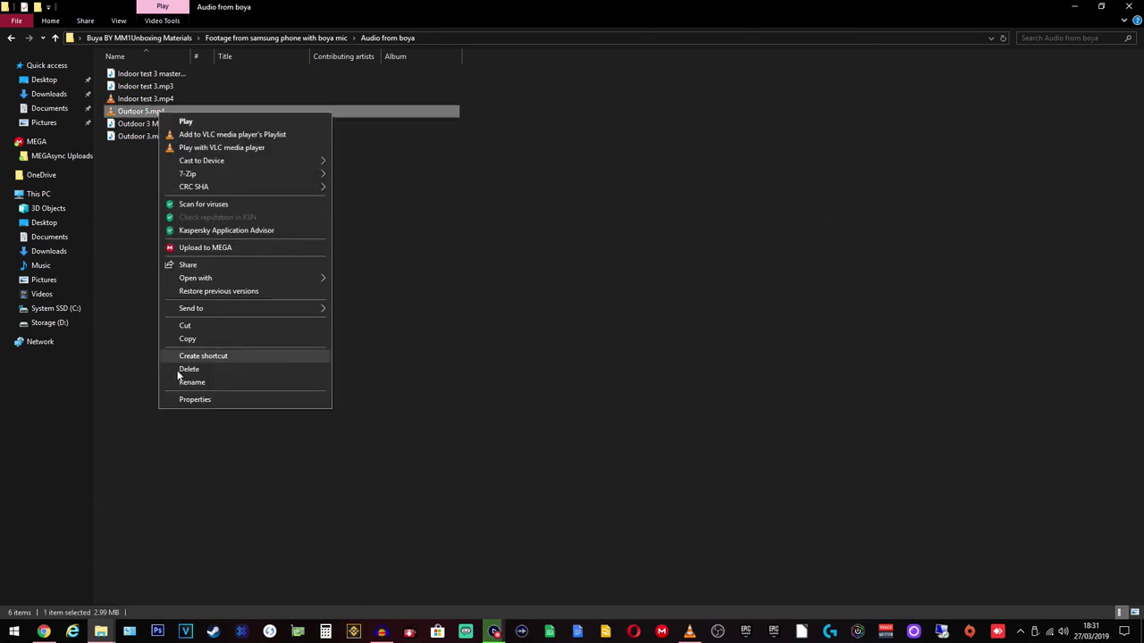
pyautogui.click(211, 382)
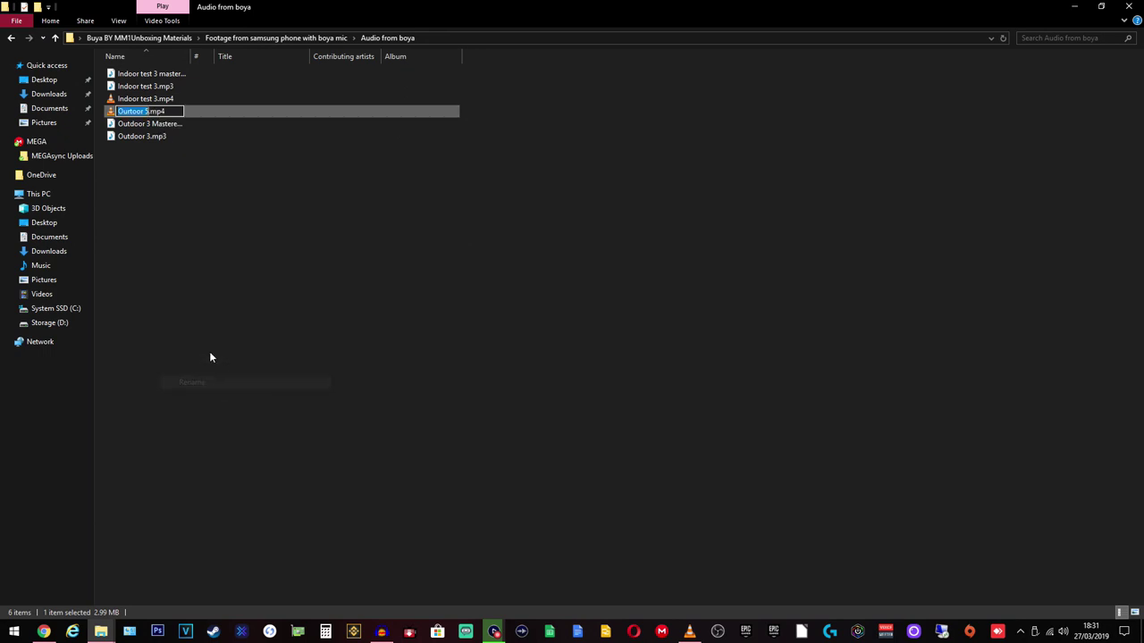
pyautogui.click(170, 109)
pyautogui.press('BackSpace')
pyautogui.write('3')
pyautogui.press('Return')
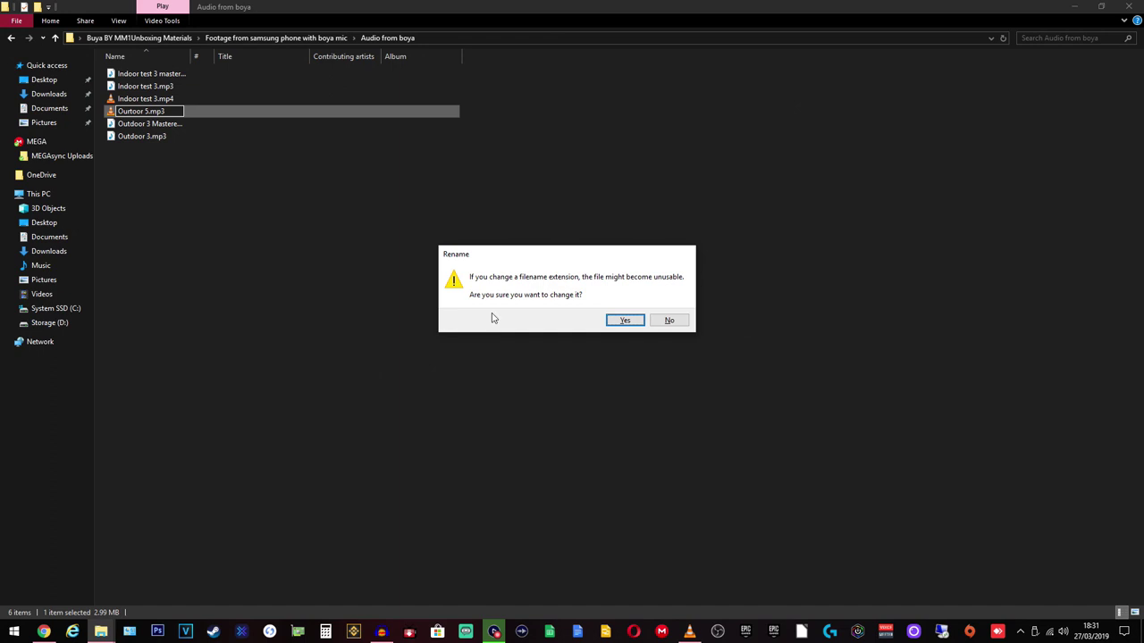
pyautogui.click(628, 325)
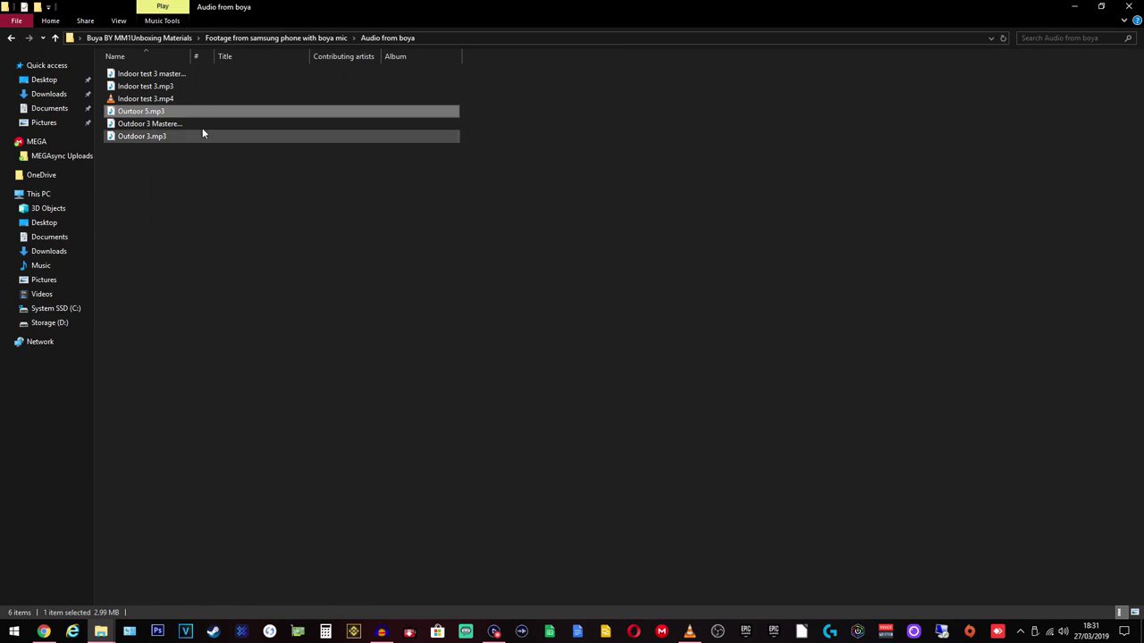
# - Play Ourtoor 5.mp3, skip ahead in the track to check it, and close the player
pyautogui.doubleClick(172, 117)
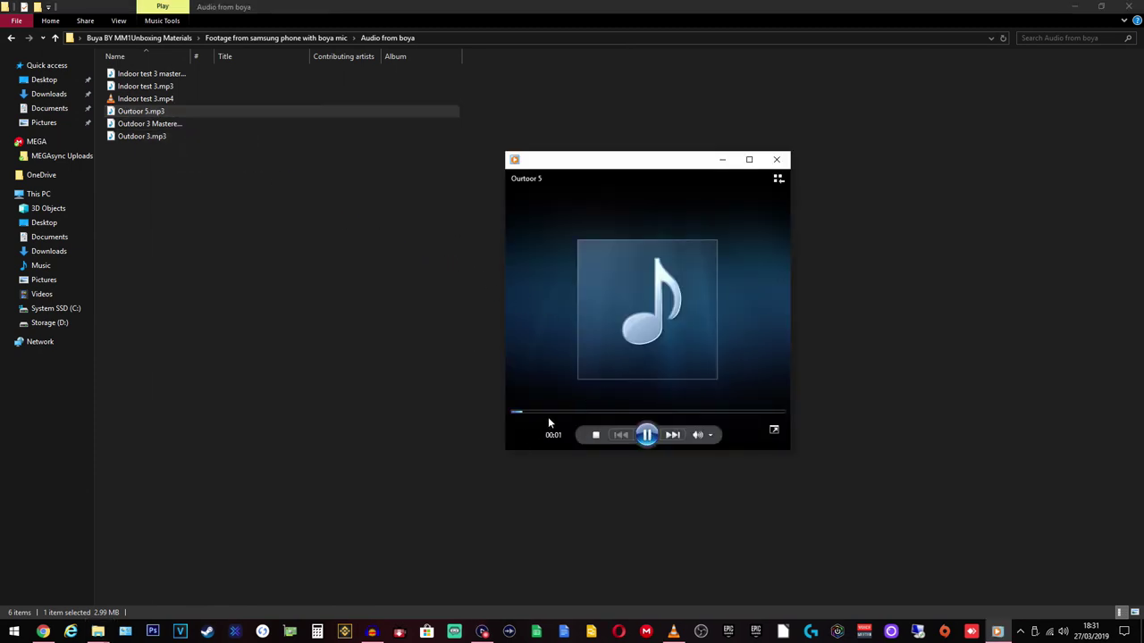
pyautogui.click(555, 413)
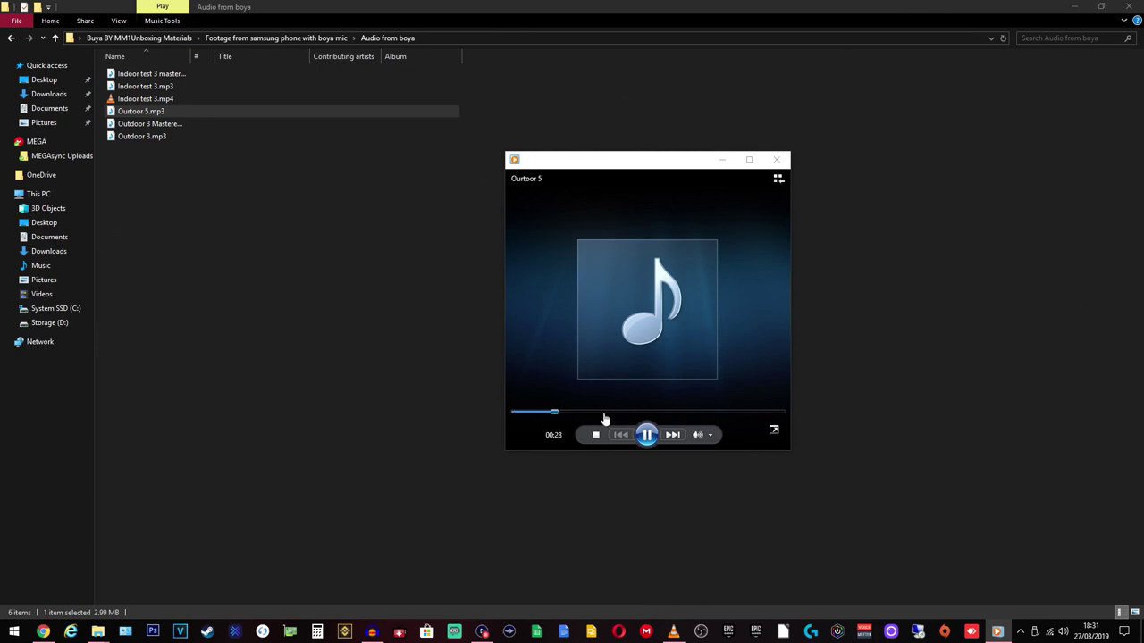
pyautogui.click(776, 159)
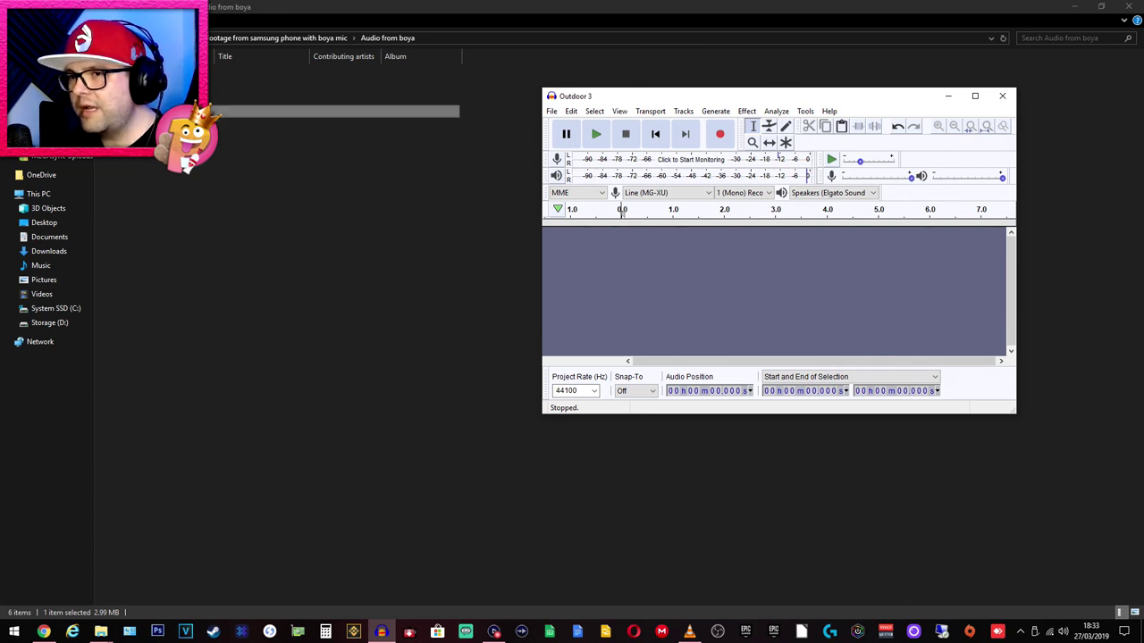
# - Import Ourtoor 5.mp3 into Audacity, maximize the window and zoom in on the stereo waveform
pyautogui.moveTo(179, 110); pyautogui.dragTo(626, 305)
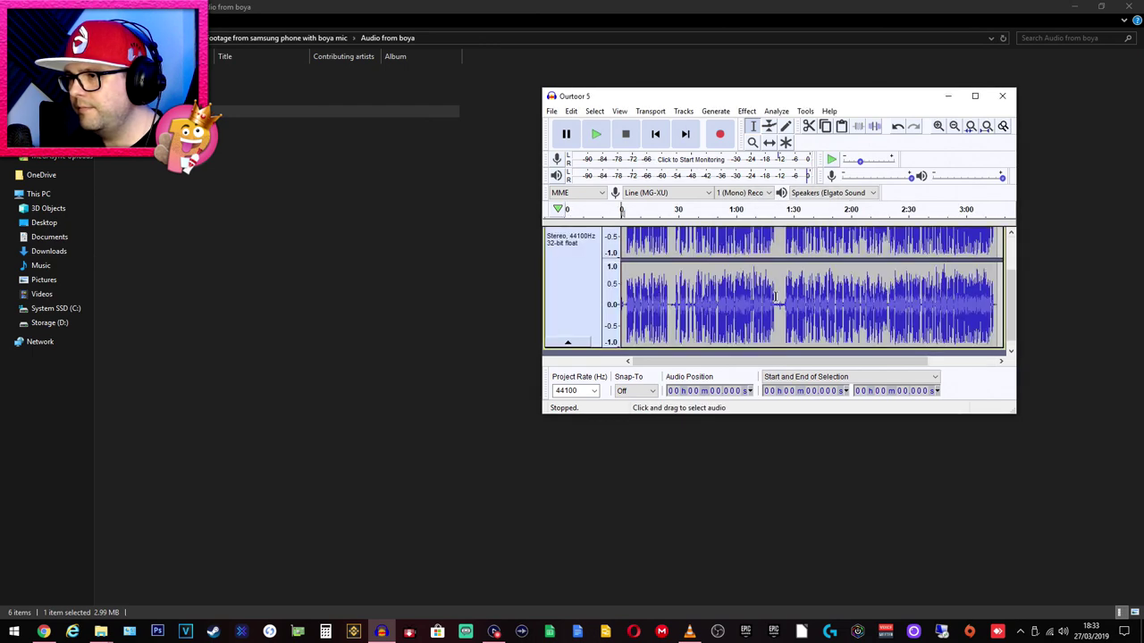
pyautogui.click(975, 96)
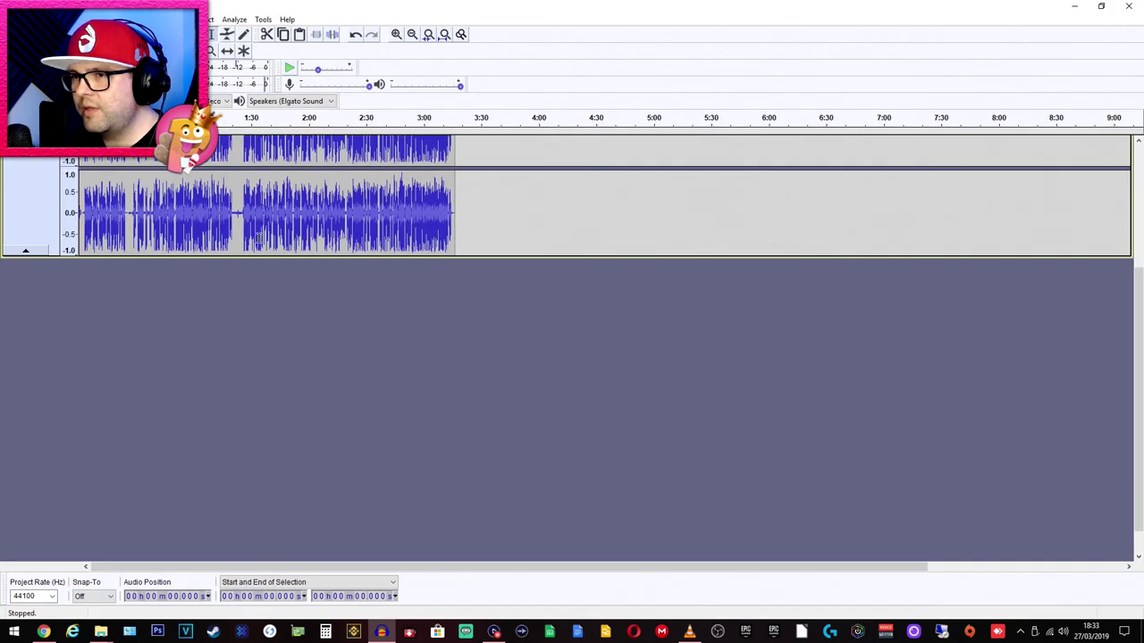
pyautogui.moveTo(1139, 286); pyautogui.dragTo(1139, 170)
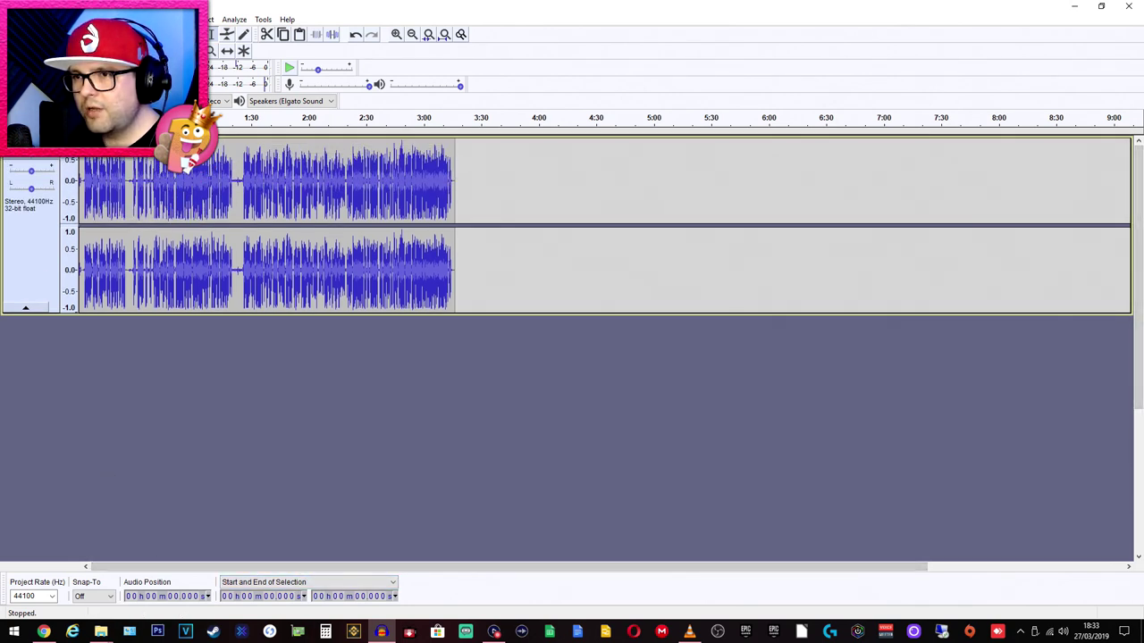
pyautogui.click(211, 51)
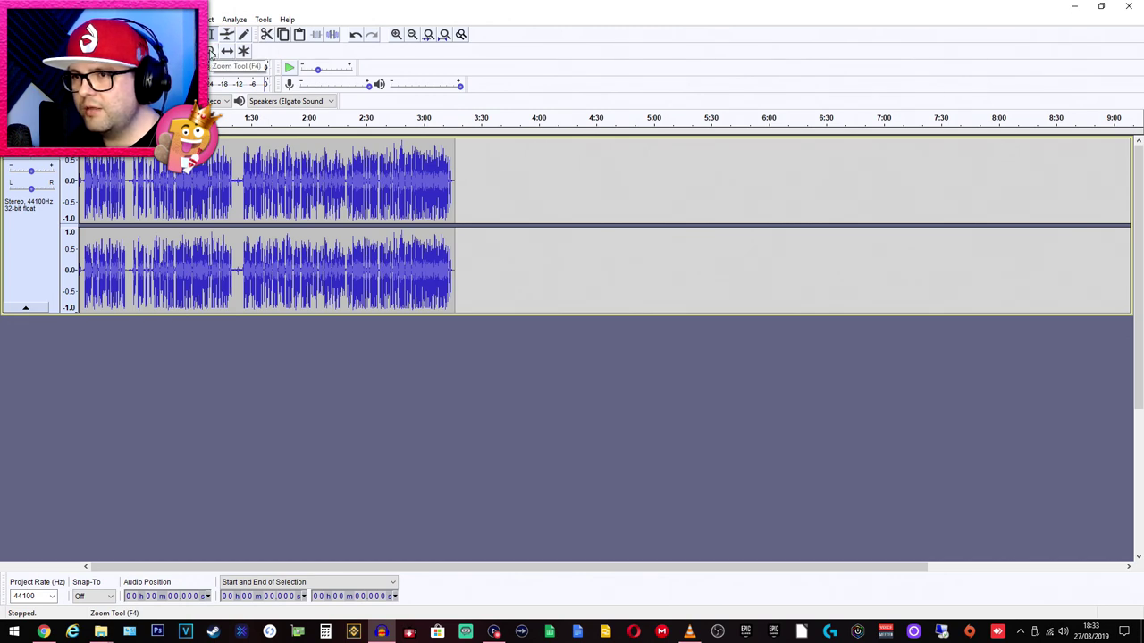
pyautogui.click(82, 158)
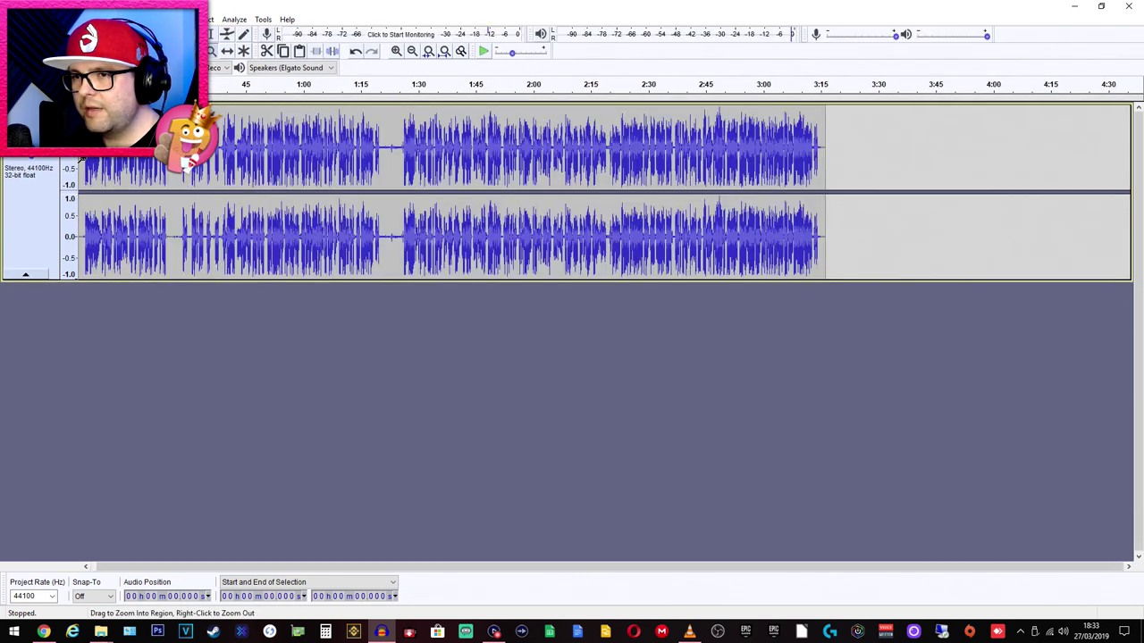
# - Select about the first 1.4 seconds and then the first 2.3 seconds of the track, playing each selection to hear the background noise
pyautogui.click(82, 158)
pyautogui.click(81, 158)
pyautogui.click(82, 159)
pyautogui.click(81, 158)
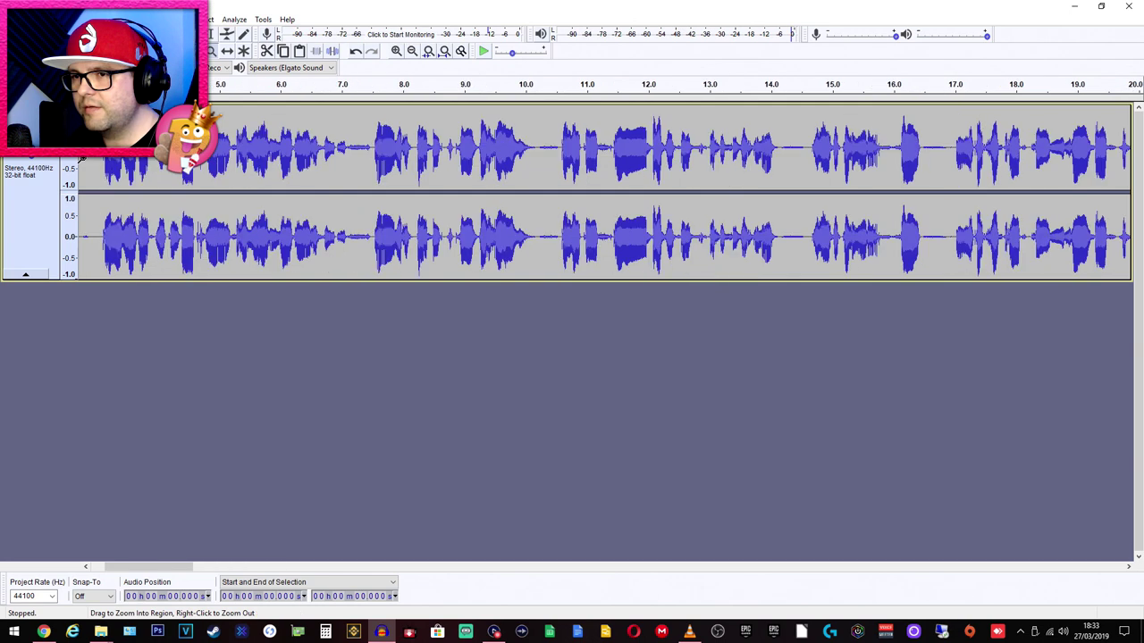
pyautogui.click(82, 158)
pyautogui.click(82, 158)
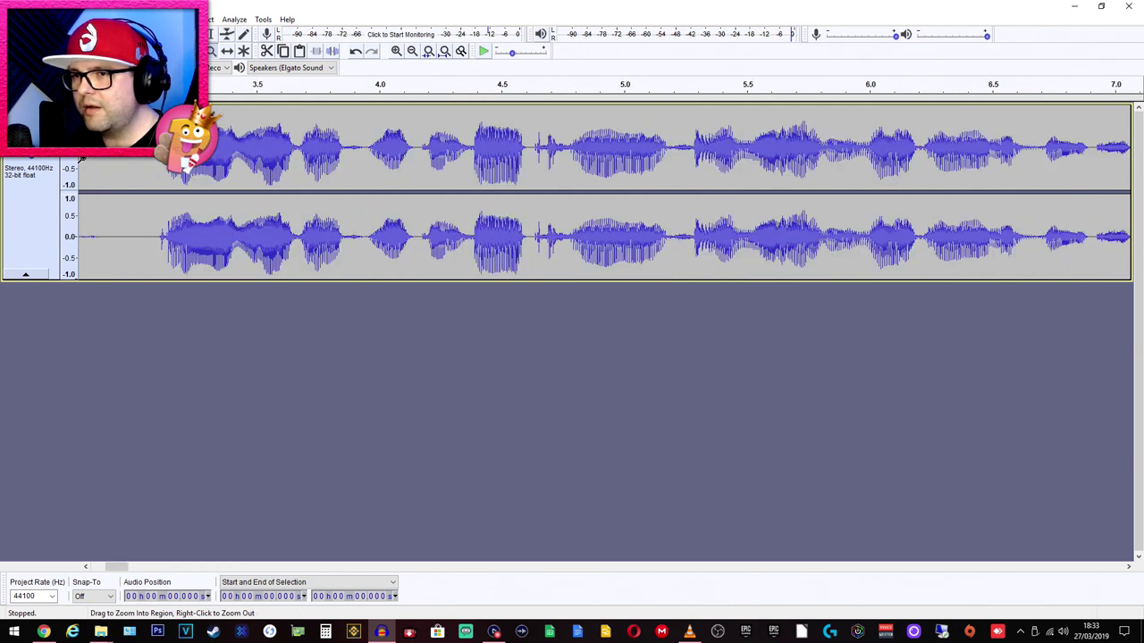
pyautogui.click(212, 35)
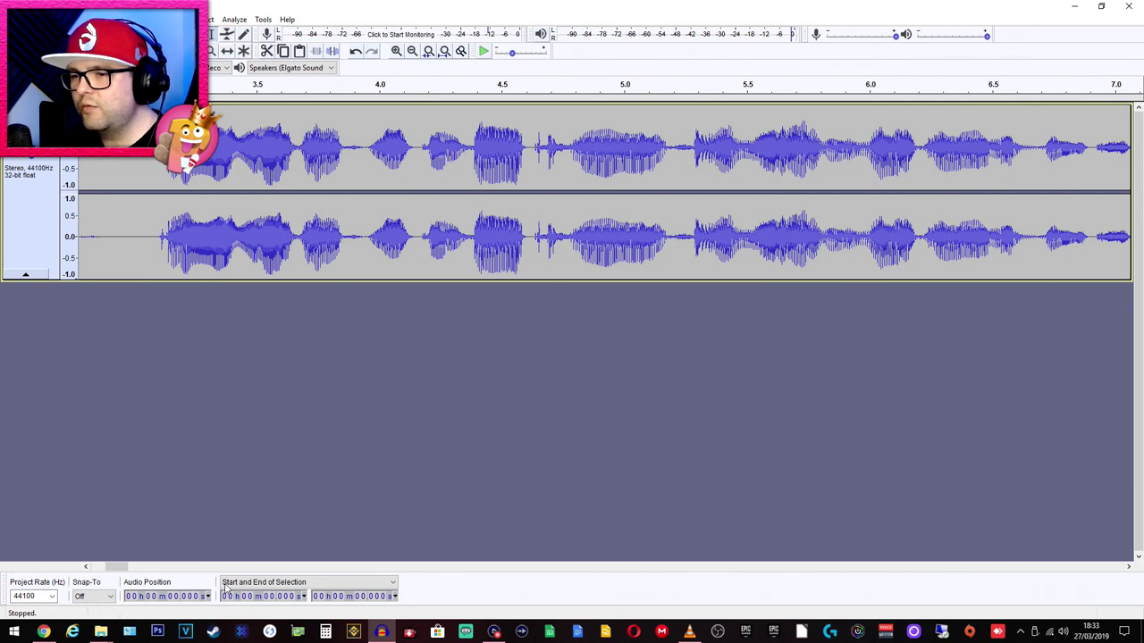
pyautogui.moveTo(120, 570); pyautogui.dragTo(98, 570)
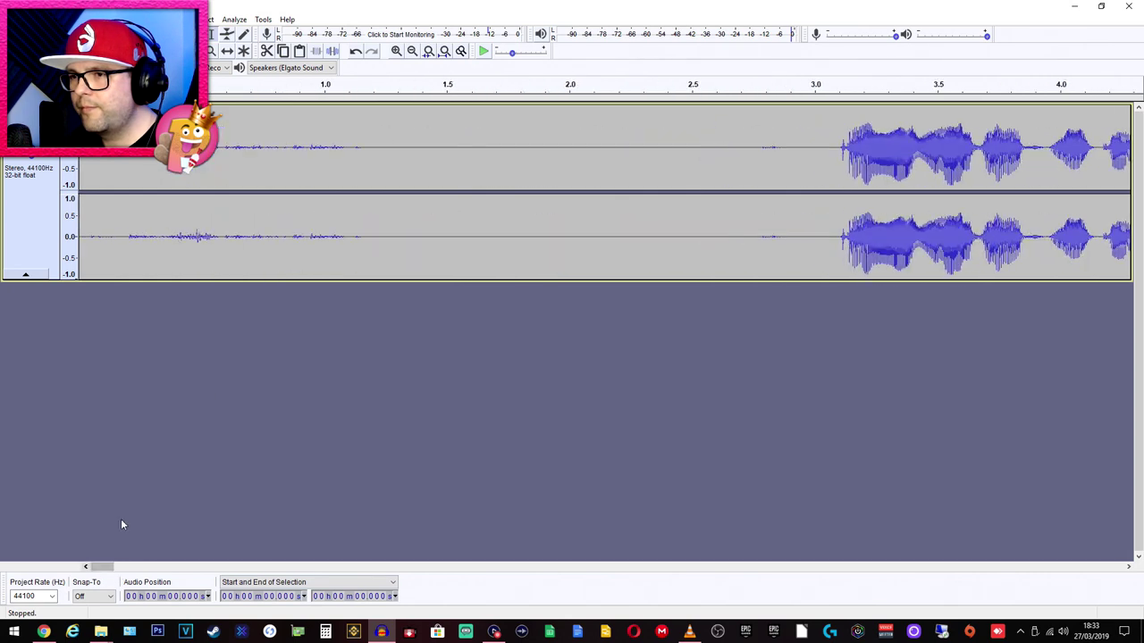
pyautogui.moveTo(423, 242); pyautogui.dragTo(35, 243)
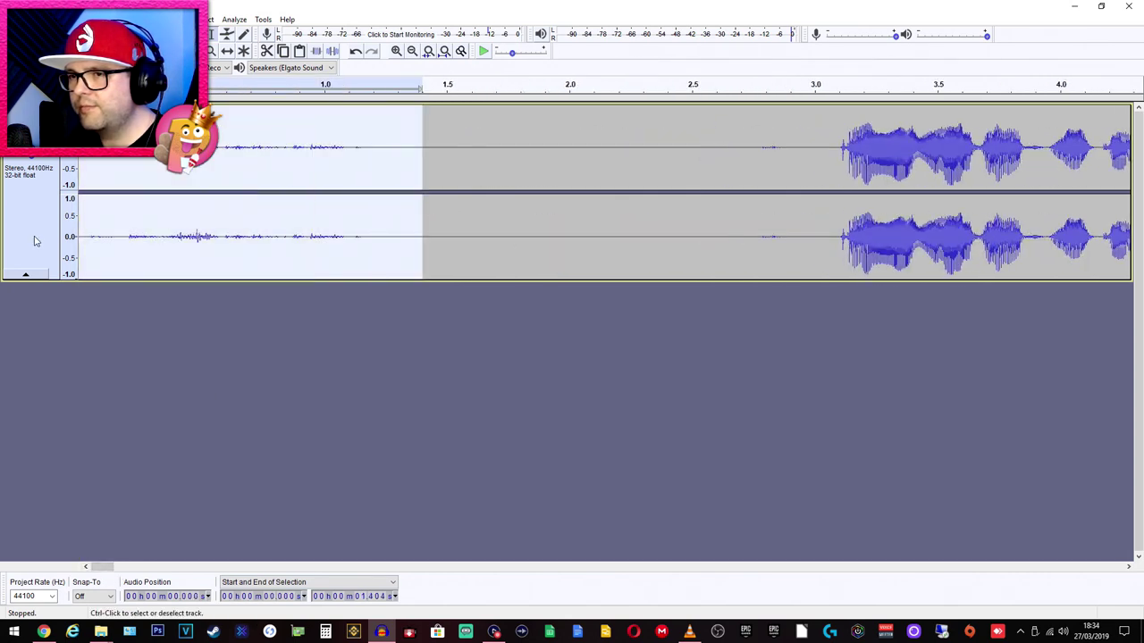
pyautogui.press('space')
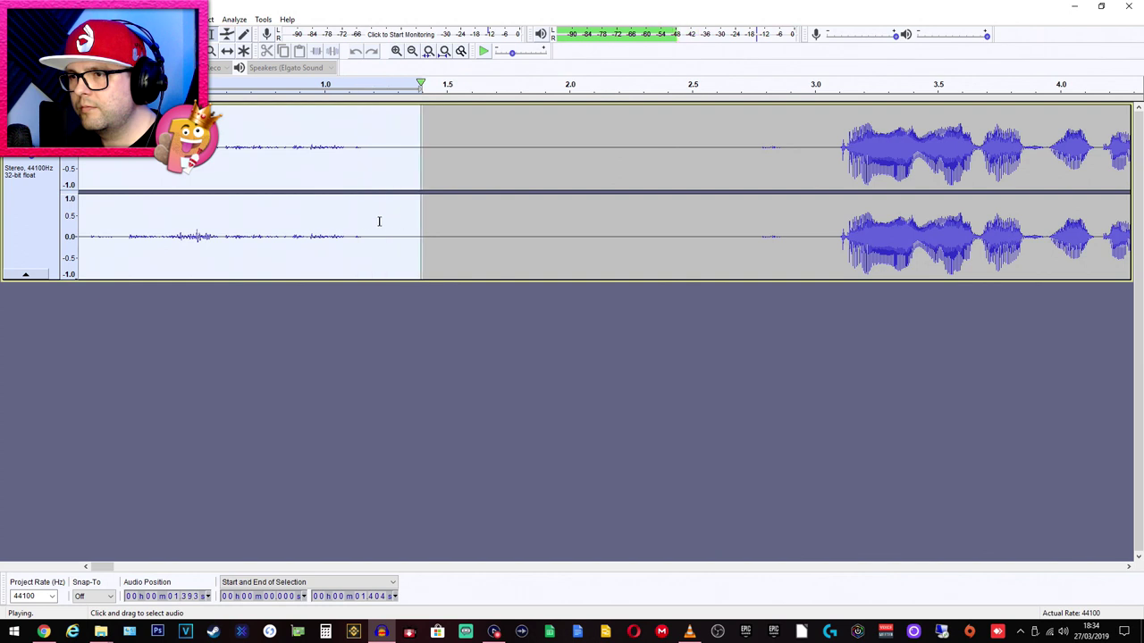
pyautogui.moveTo(654, 247); pyautogui.dragTo(72, 247)
pyautogui.press('space')
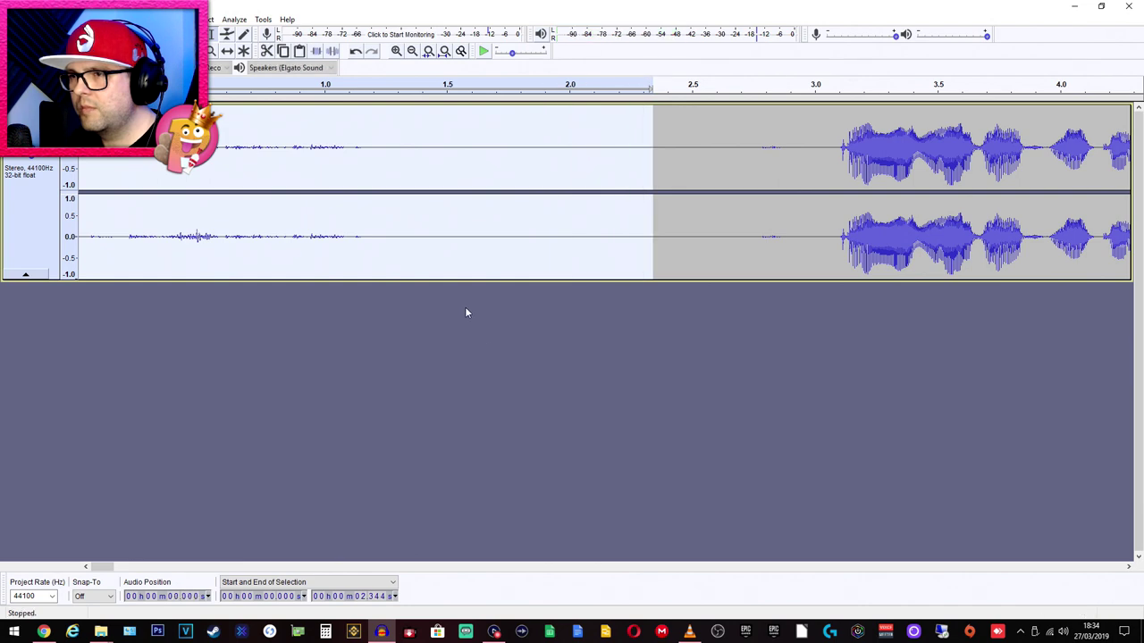
# - Select about the first 2.1 seconds of the track and capture them as the noise profile for Noise Reduction
pyautogui.click(207, 18)
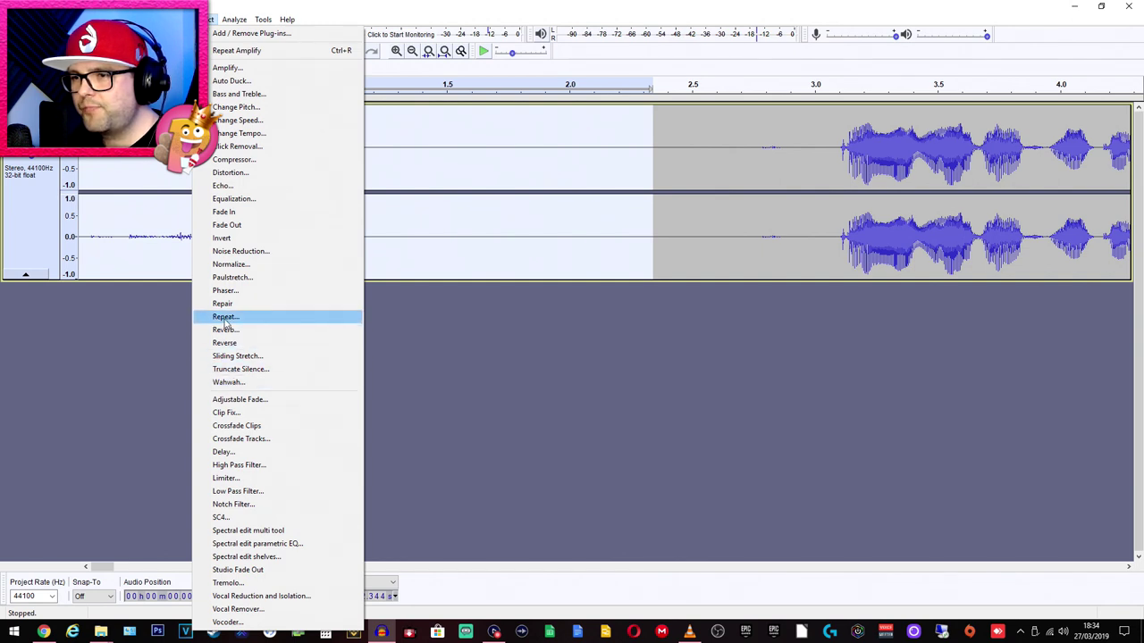
pyautogui.click(493, 255)
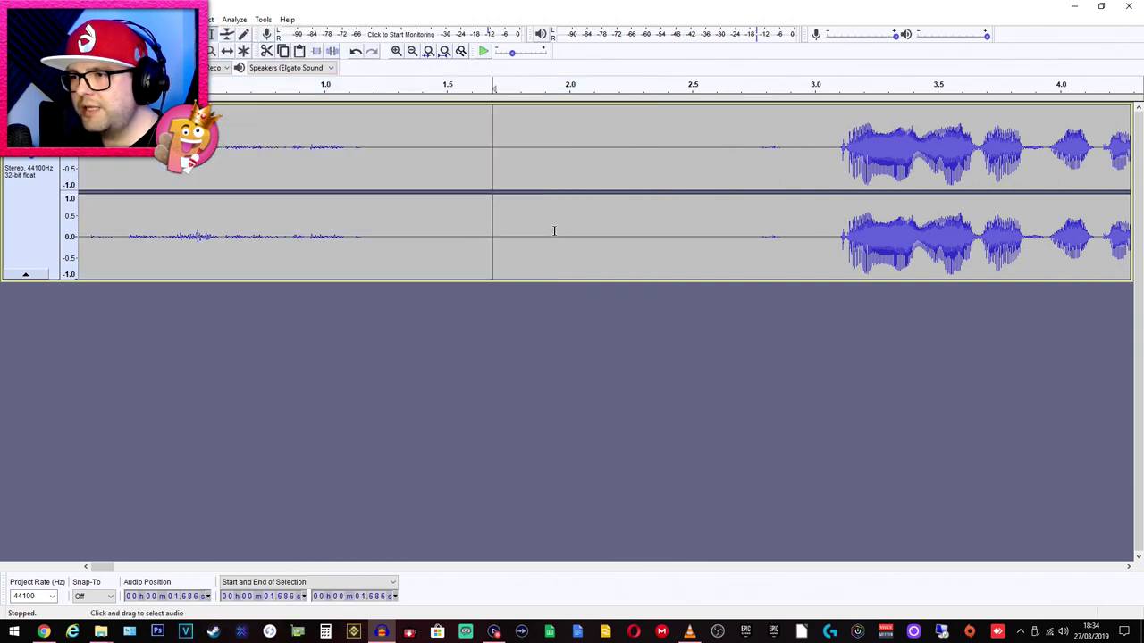
pyautogui.moveTo(596, 245); pyautogui.dragTo(81, 278)
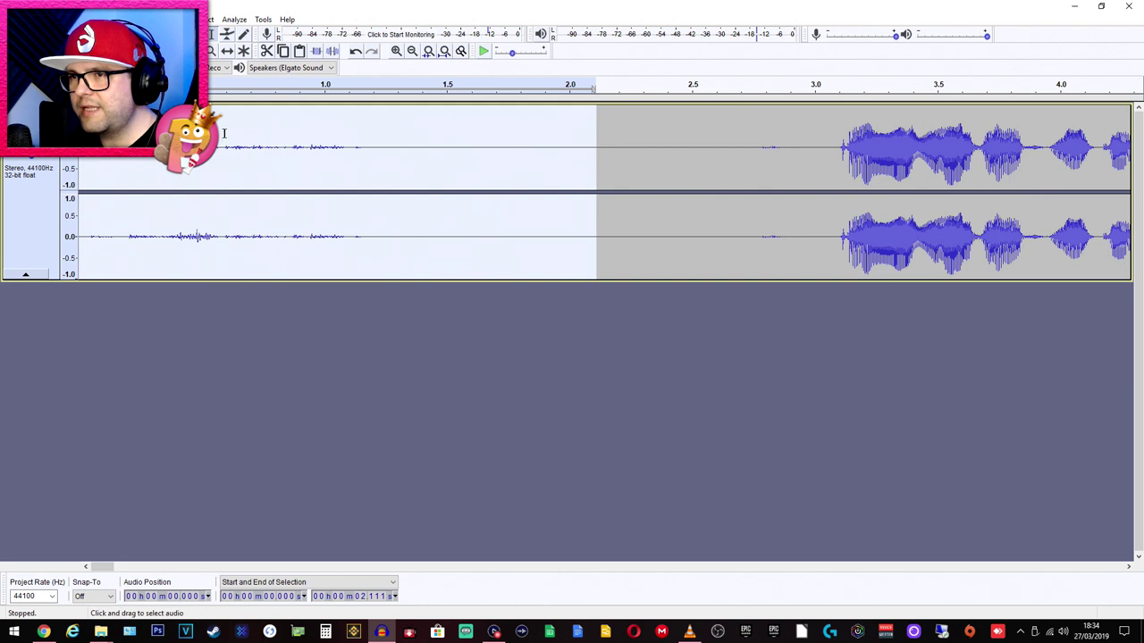
pyautogui.click(586, 253)
pyautogui.moveTo(602, 247); pyautogui.dragTo(15, 248)
pyautogui.click(210, 21)
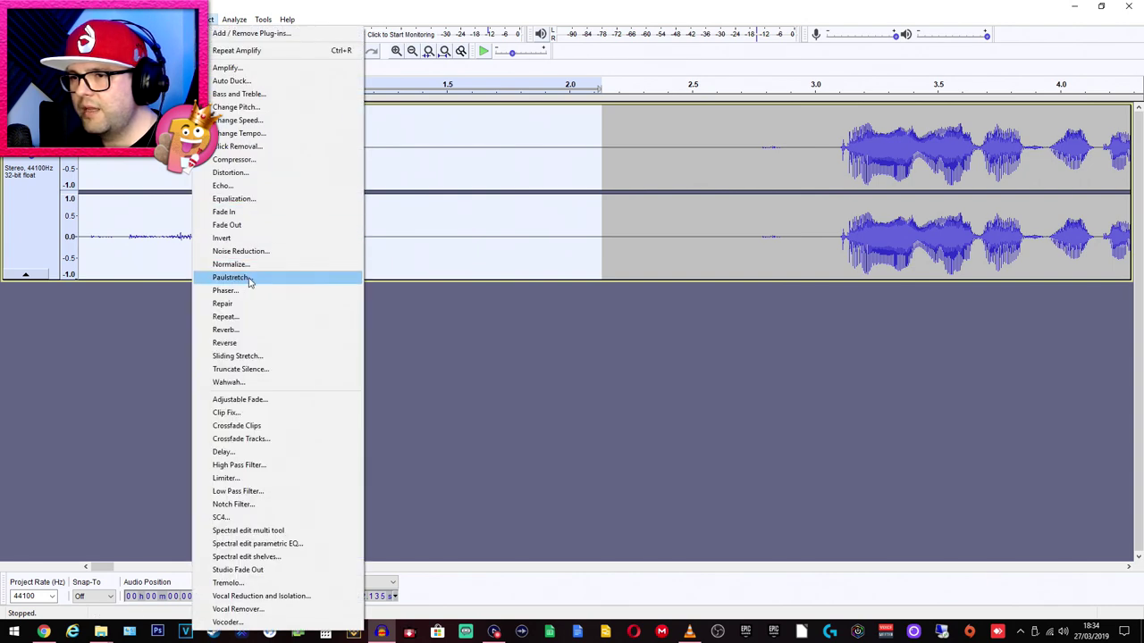
pyautogui.click(239, 252)
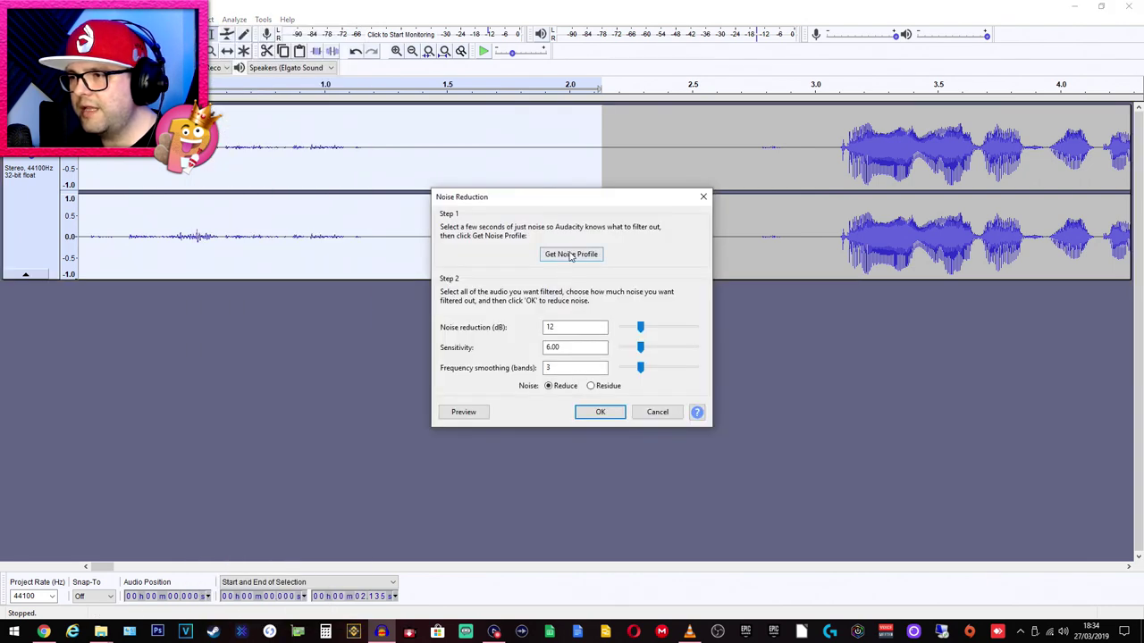
pyautogui.click(569, 254)
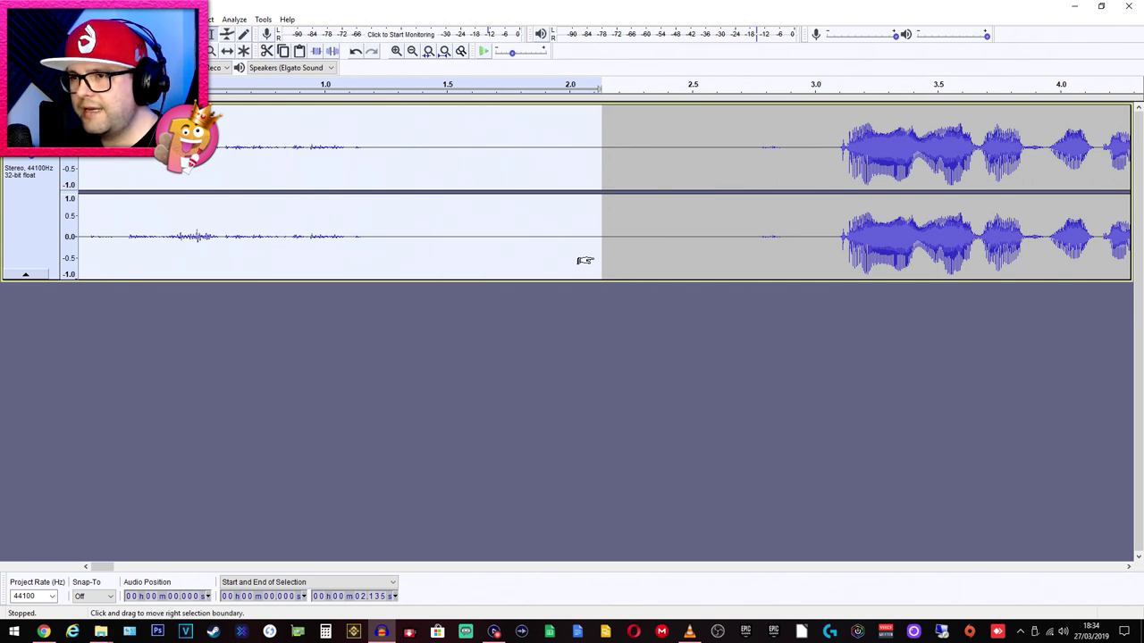
# - Apply Noise Reduction to the whole track with 12 dB reduction, sensitivity 6.00 and 3 frequency smoothing bands
pyautogui.hotkey('ctrl', 'a')
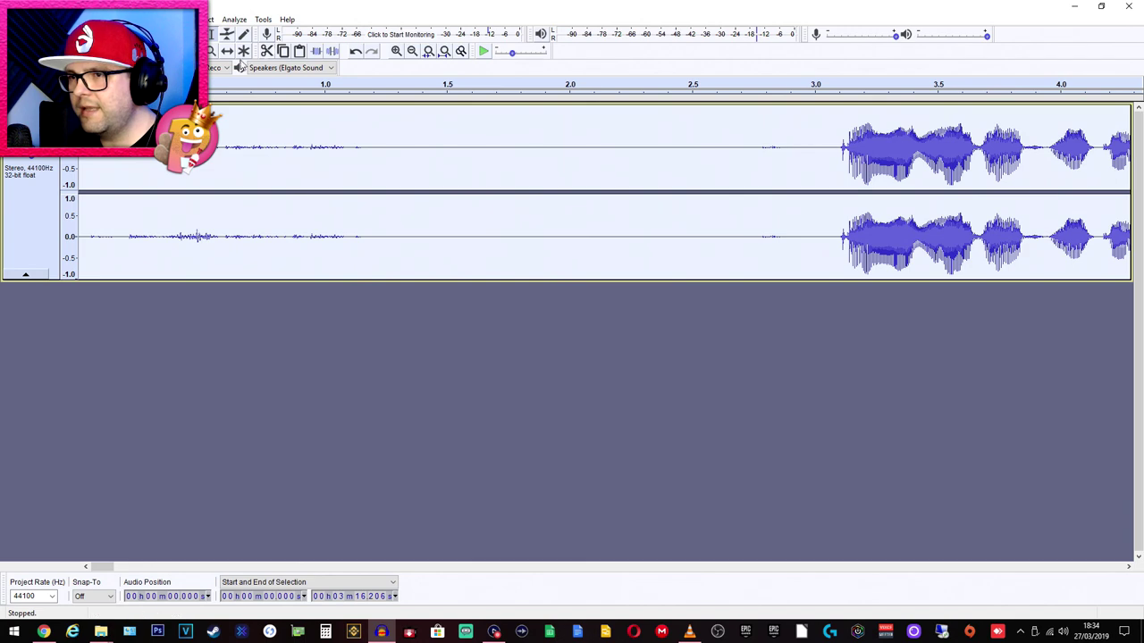
pyautogui.click(212, 22)
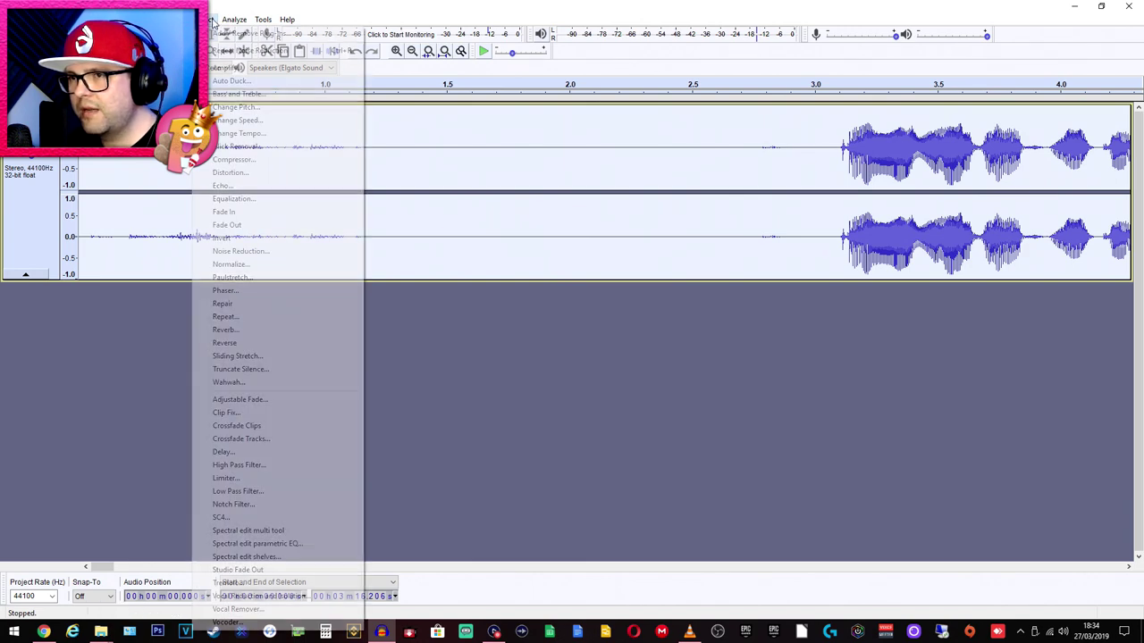
pyautogui.click(240, 251)
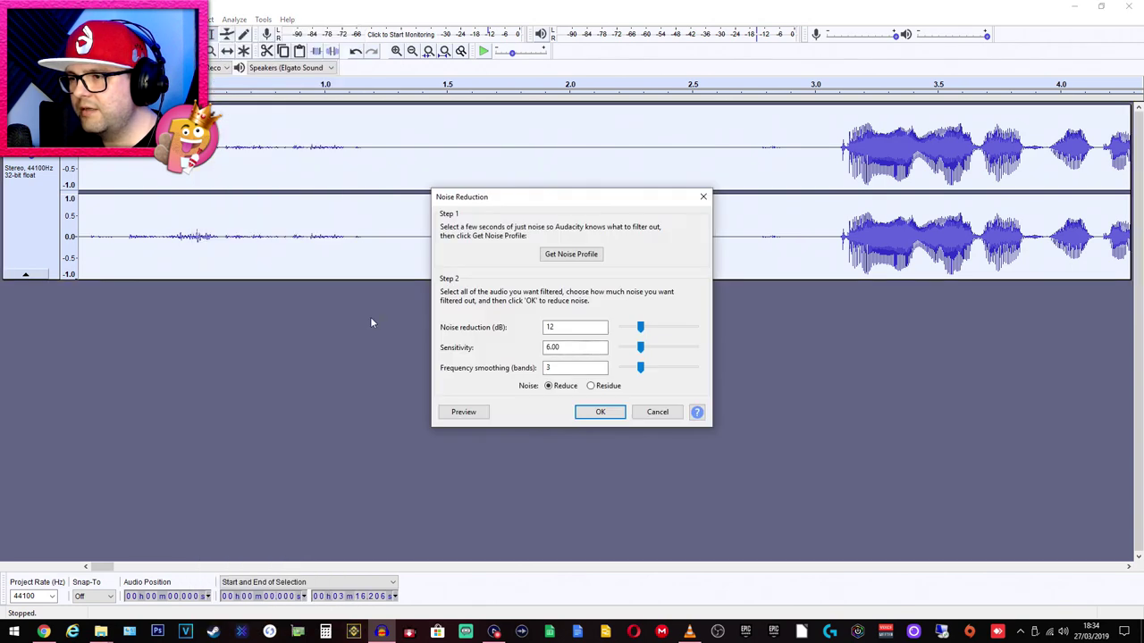
pyautogui.click(597, 411)
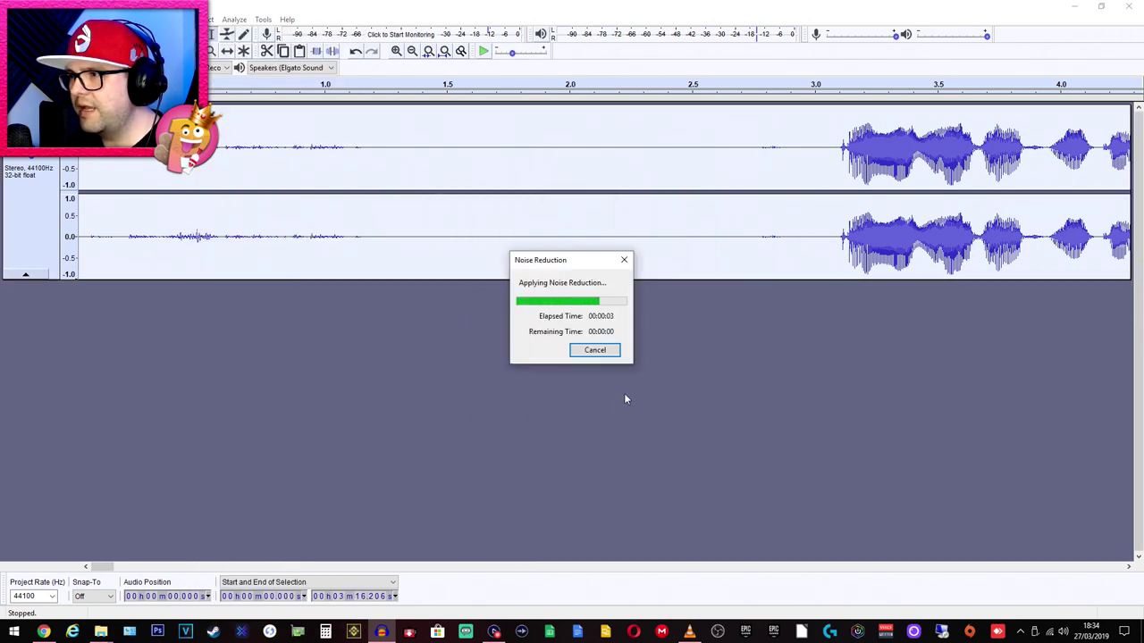
# - Play the noise-reduced opening from near 0.13 seconds and again from the very start of the track
pyautogui.click(112, 240)
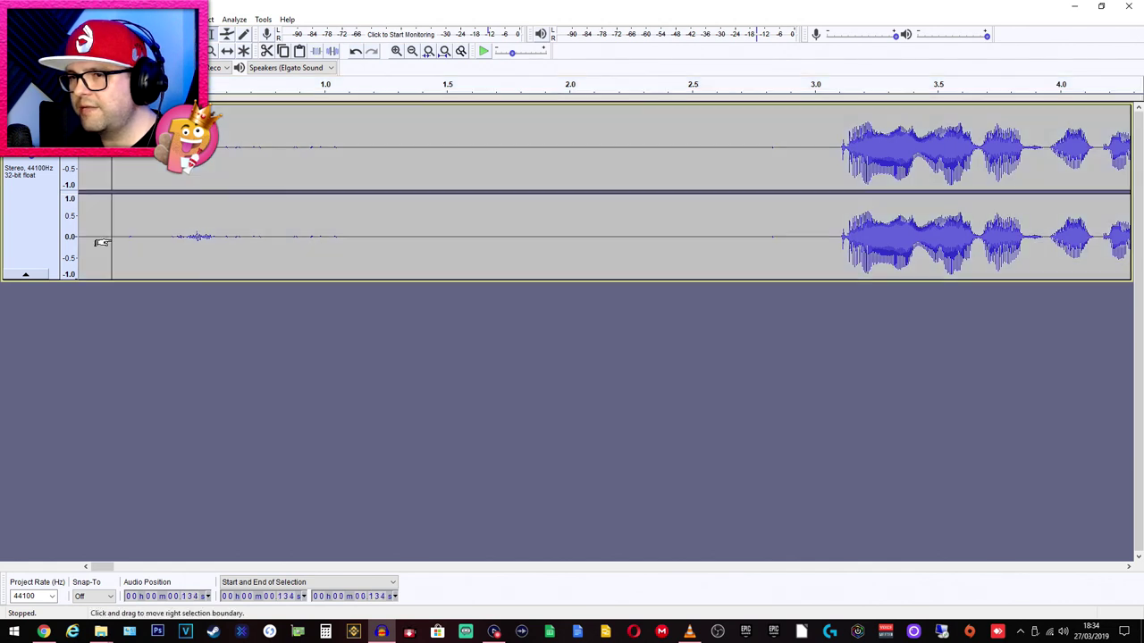
pyautogui.press('space')
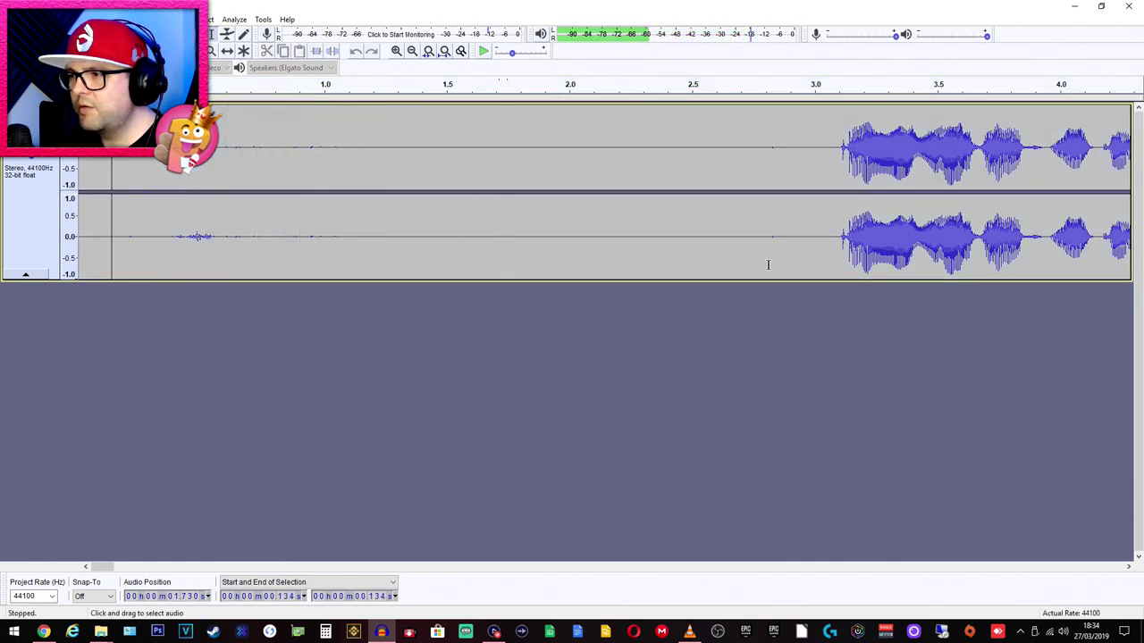
pyautogui.press('space')
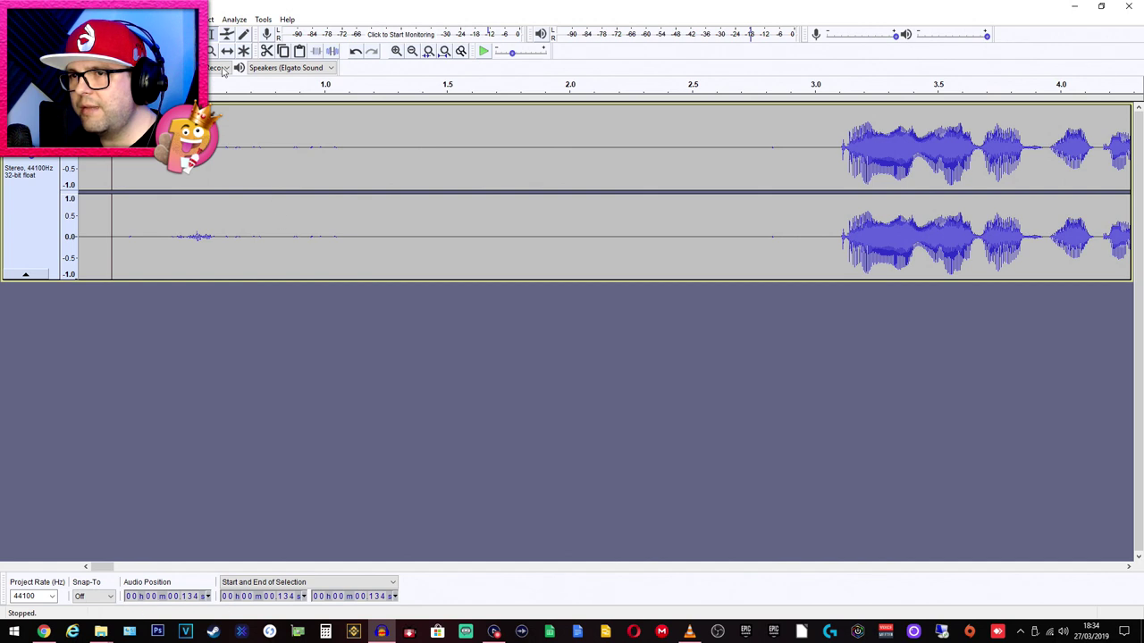
pyautogui.click(109, 47)
pyautogui.press('space')
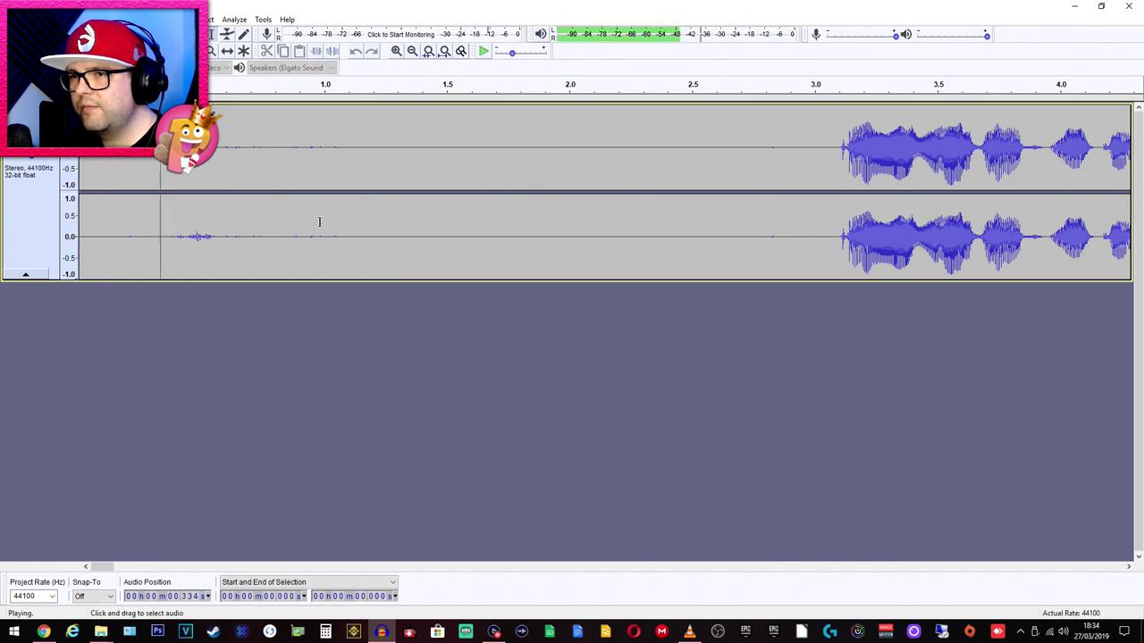
pyautogui.press('space')
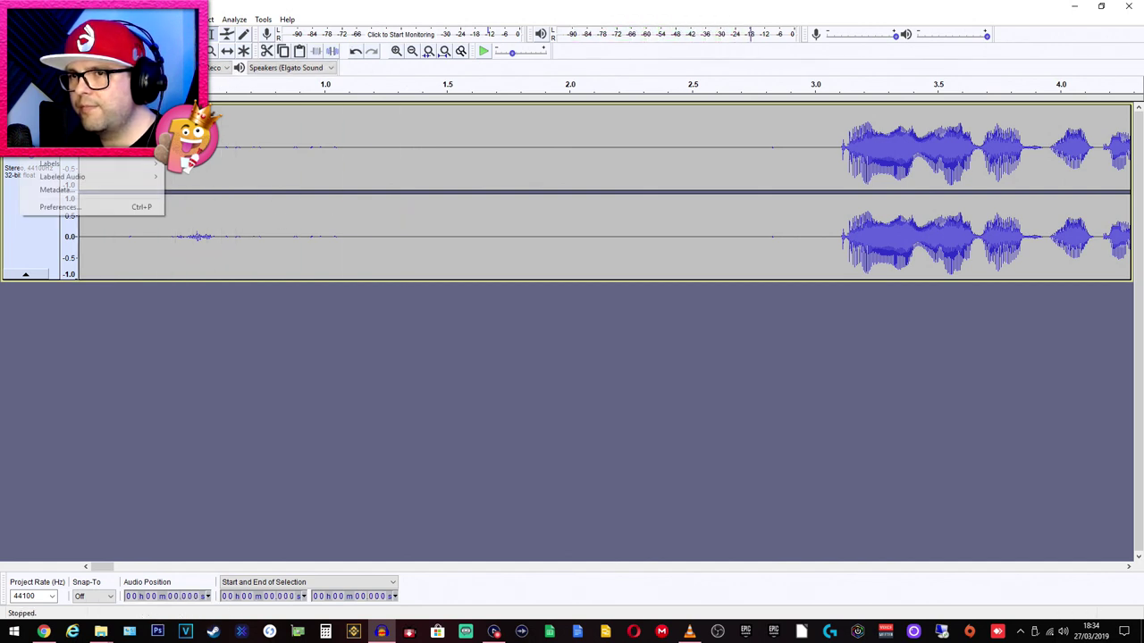
# - Undo the noise reduction to compare with the original opening, and redo it
pyautogui.hotkey('ctrl', 'a')
pyautogui.press('space')
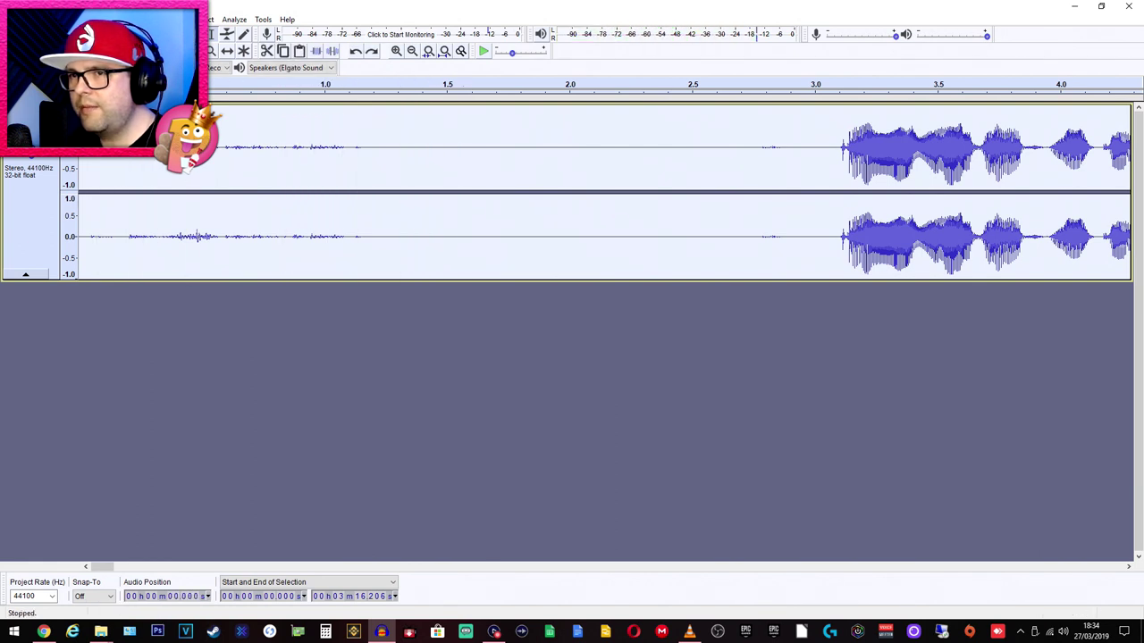
pyautogui.hotkey('alt', 'e')
pyautogui.click(112, 224)
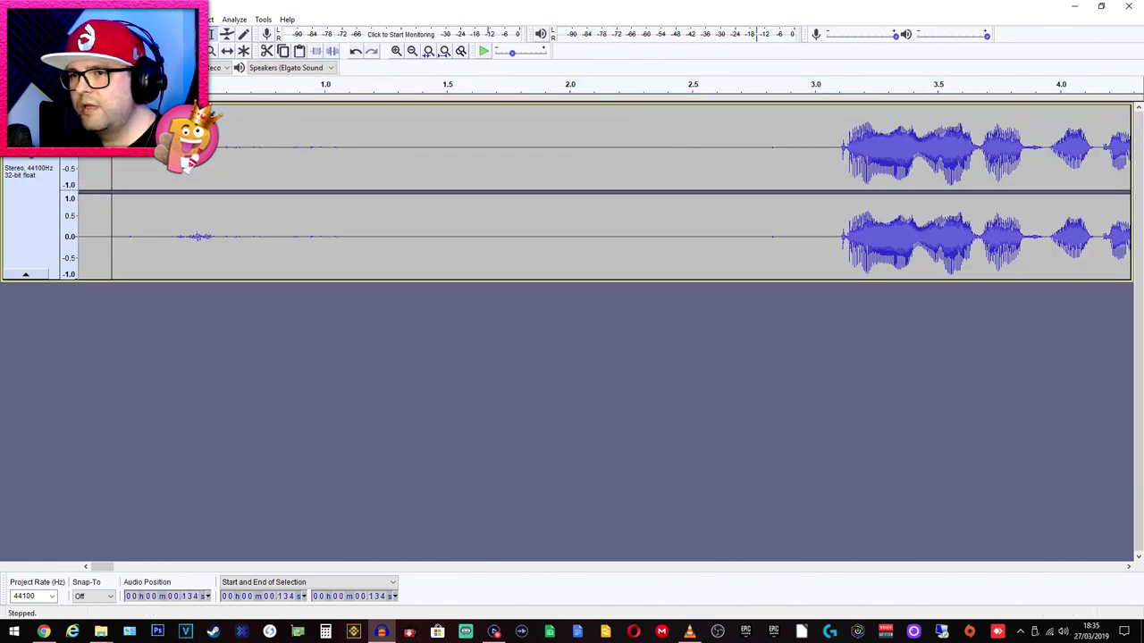
# - Play the noise-reduced opening once more and the first speech from about 2.9 seconds
pyautogui.press('space')
pyautogui.press('space')
pyautogui.click(785, 240)
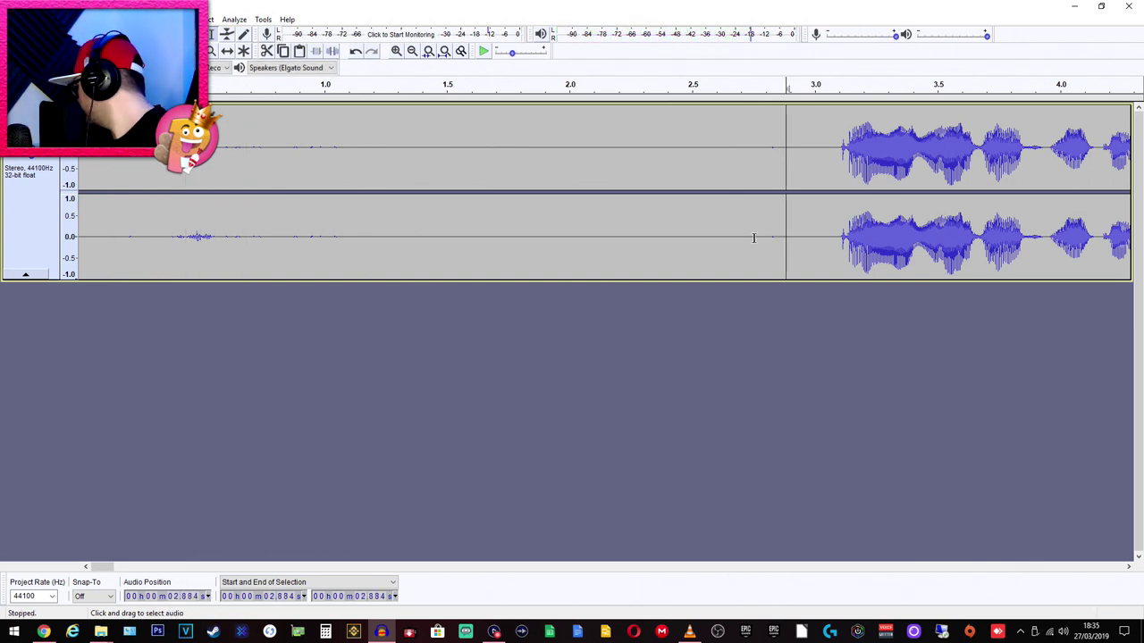
pyautogui.press('space')
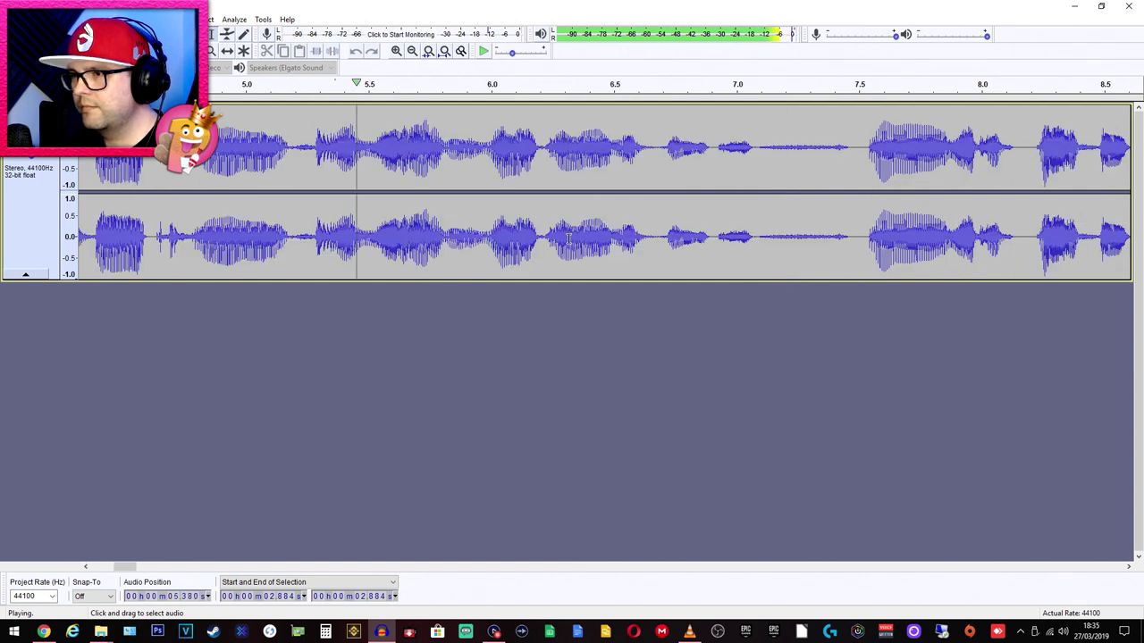
pyautogui.press('space')
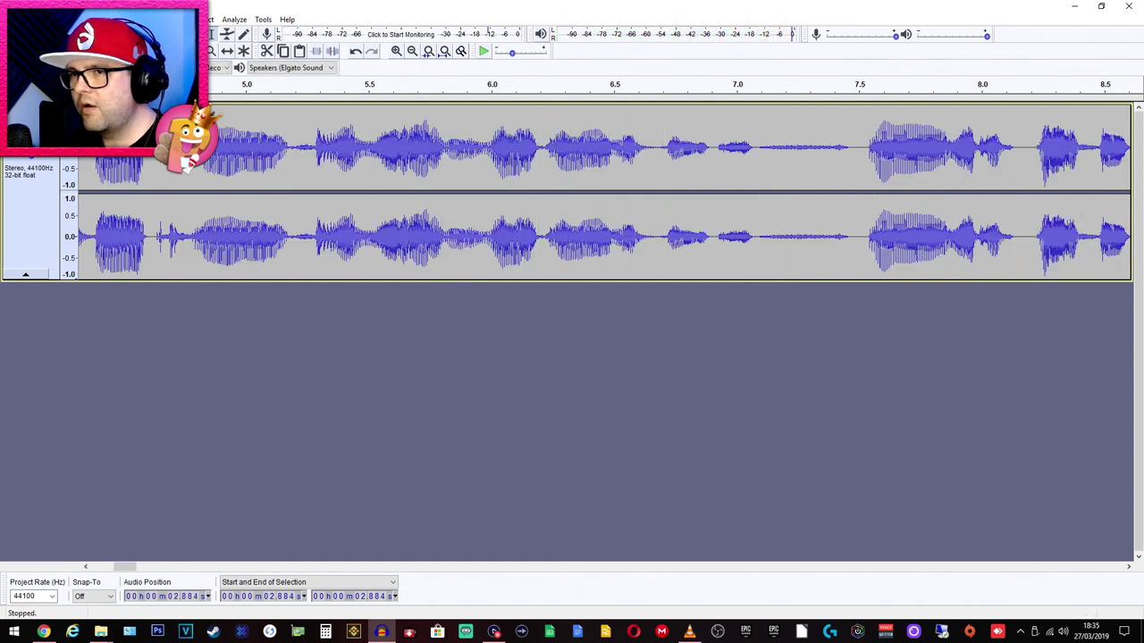
# - Apply the Compressor to the whole track with -15 dB threshold, -40 dB noise floor, 2:1 ratio, 0.20 s attack, 1.0 s release and make-up gain
pyautogui.click(116, 40)
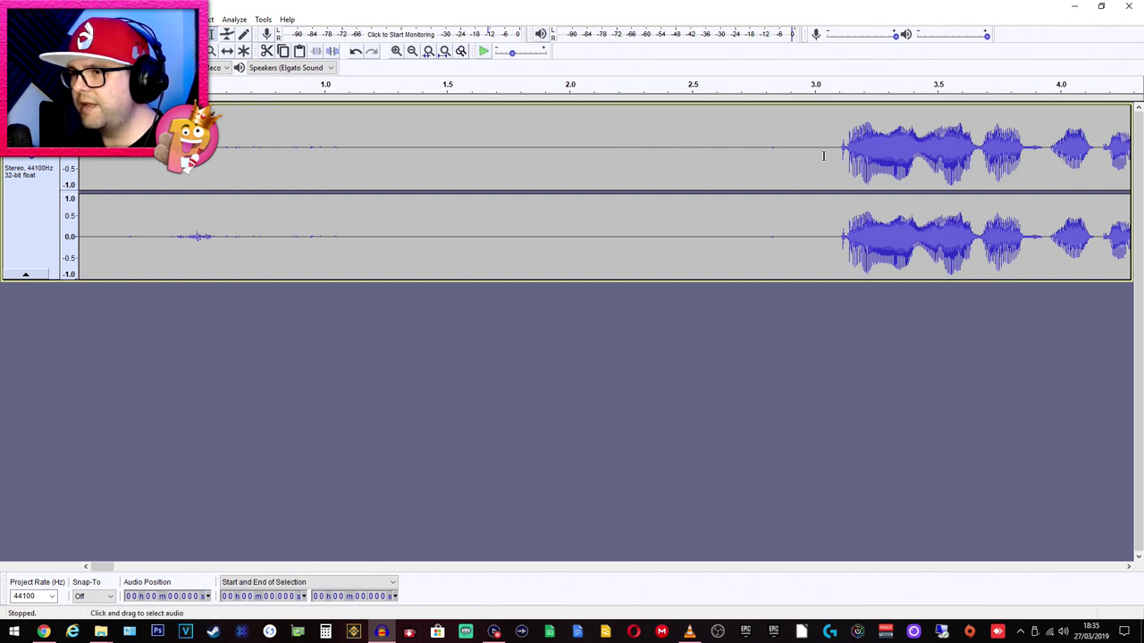
pyautogui.hotkey('ctrl', 'a')
pyautogui.click(212, 19)
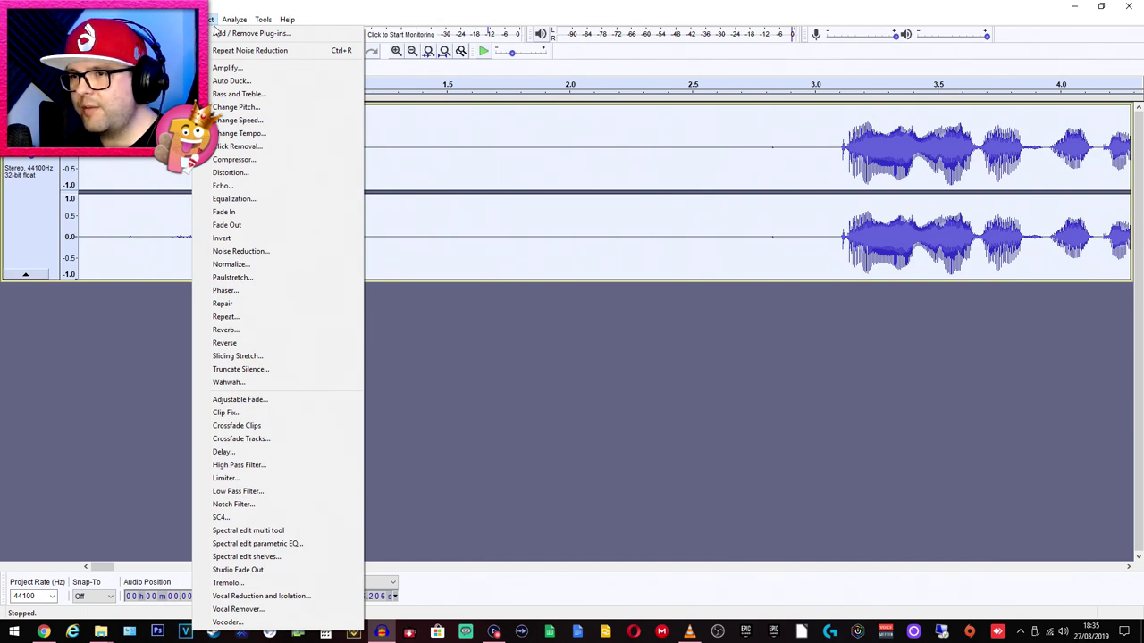
pyautogui.click(235, 160)
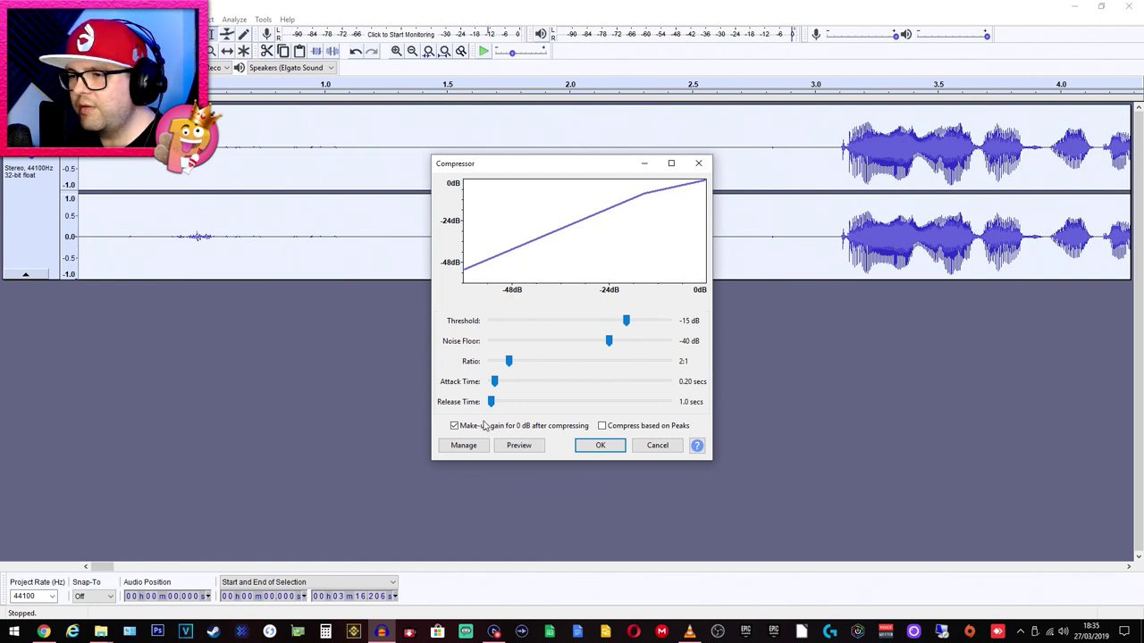
pyautogui.click(599, 446)
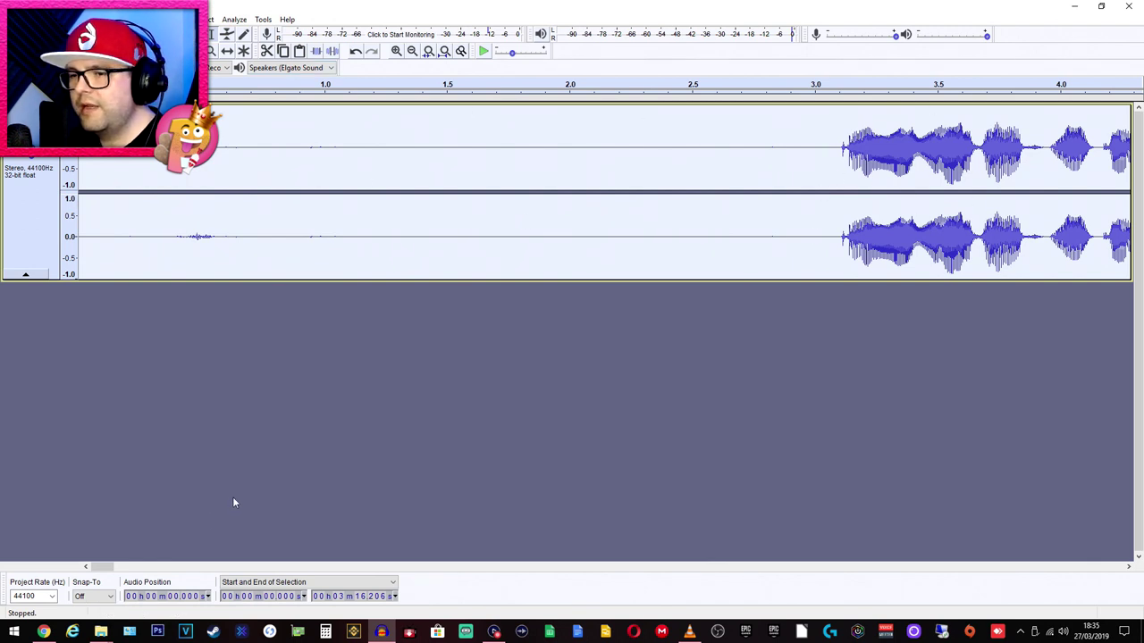
# - Apply Equalization to the whole track with the saved Pete Treble Boost! curve in Draw mode, keeping the filter length at 4001
pyautogui.moveTo(103, 566); pyautogui.dragTo(152, 566)
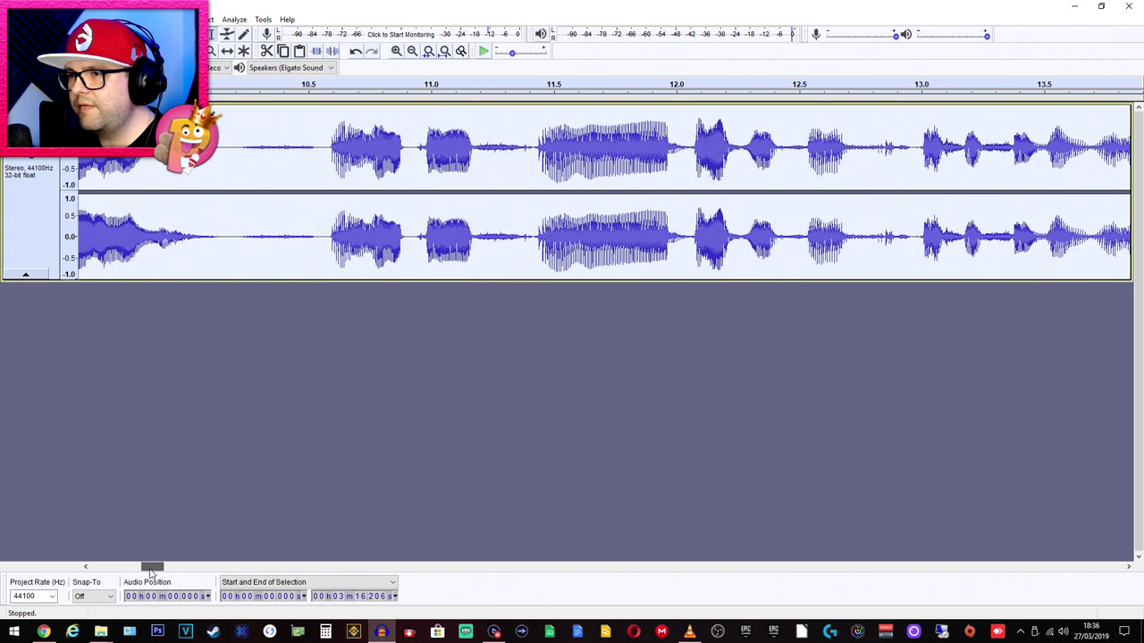
pyautogui.click(213, 19)
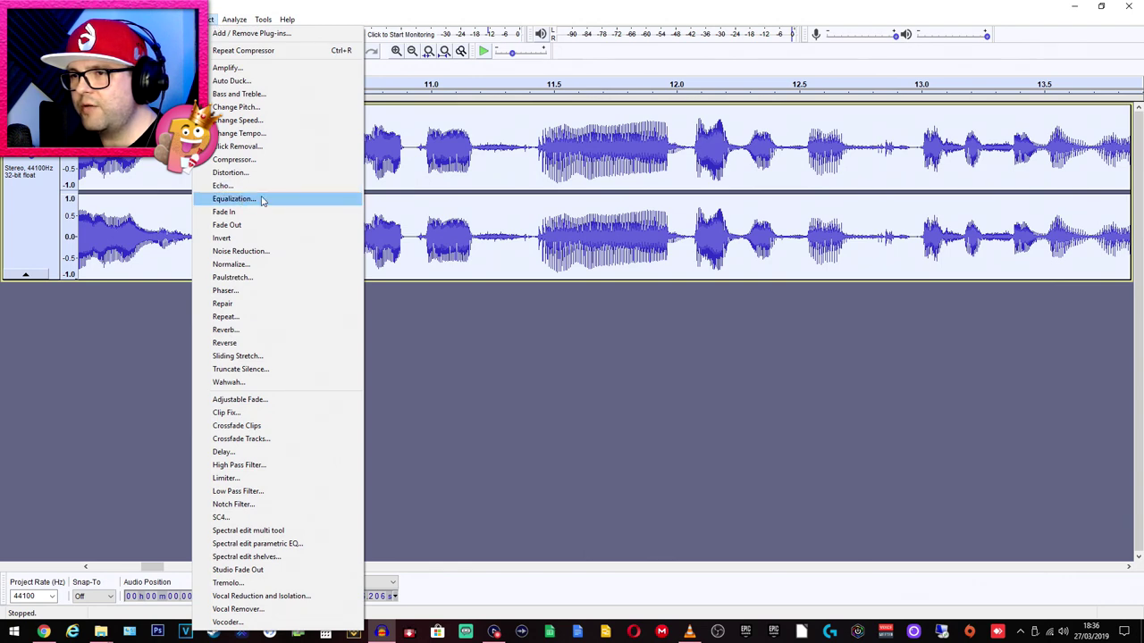
pyautogui.click(262, 200)
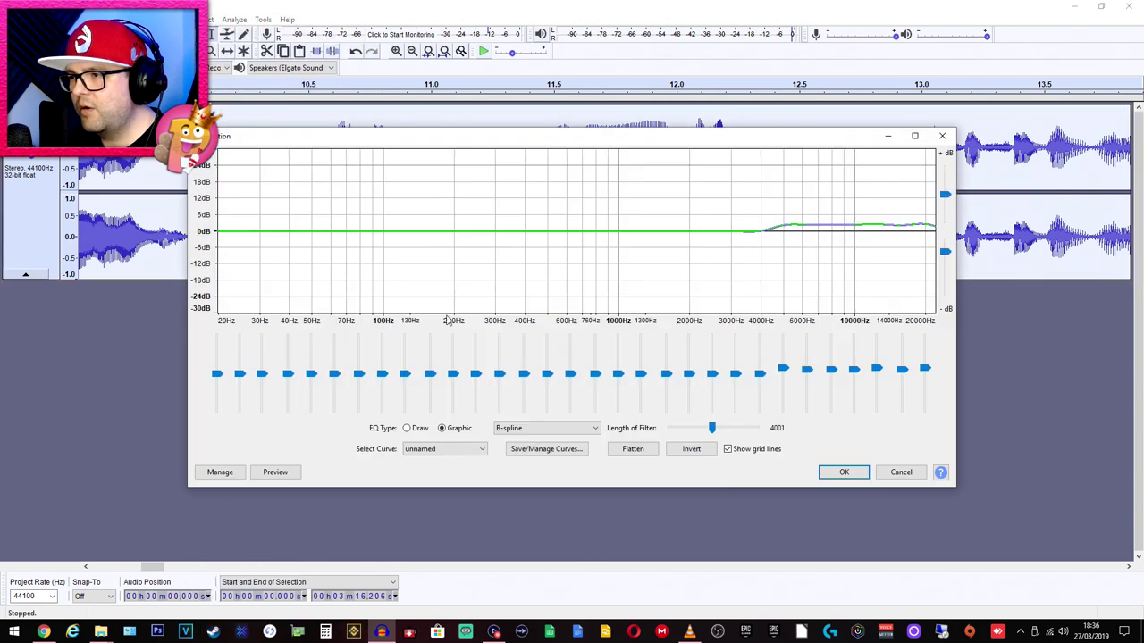
pyautogui.click(461, 455)
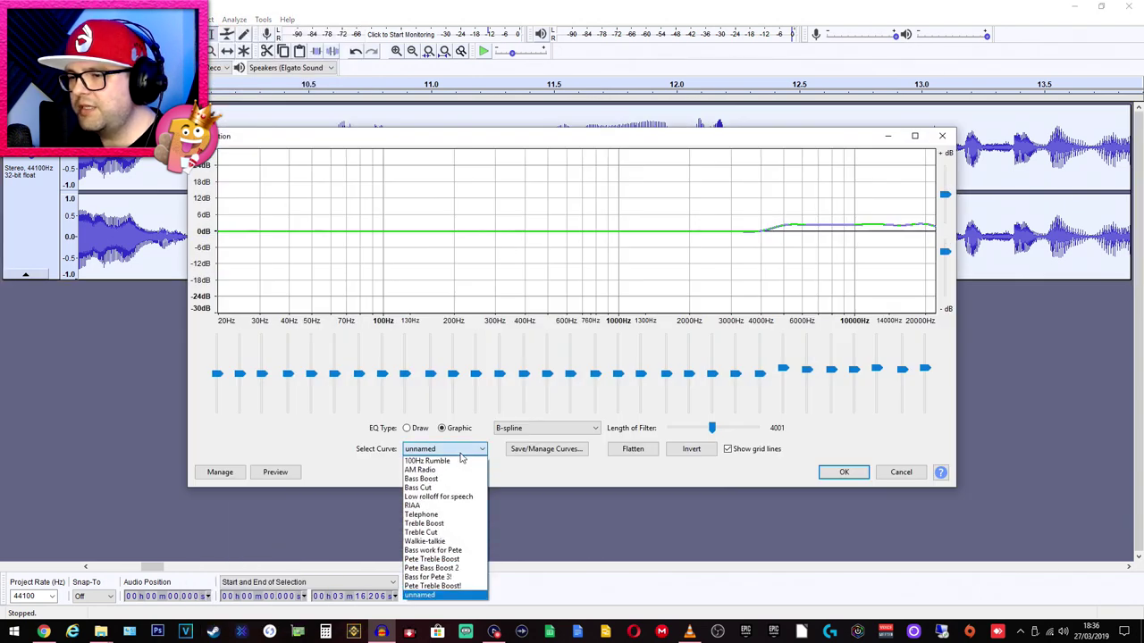
pyautogui.click(443, 590)
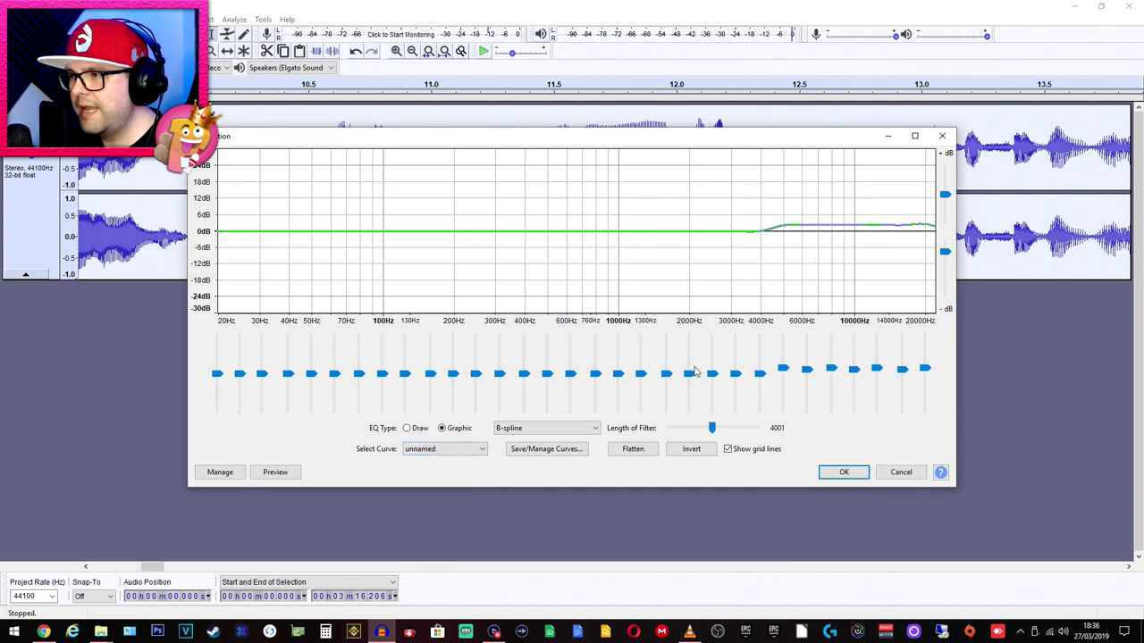
pyautogui.click(458, 450)
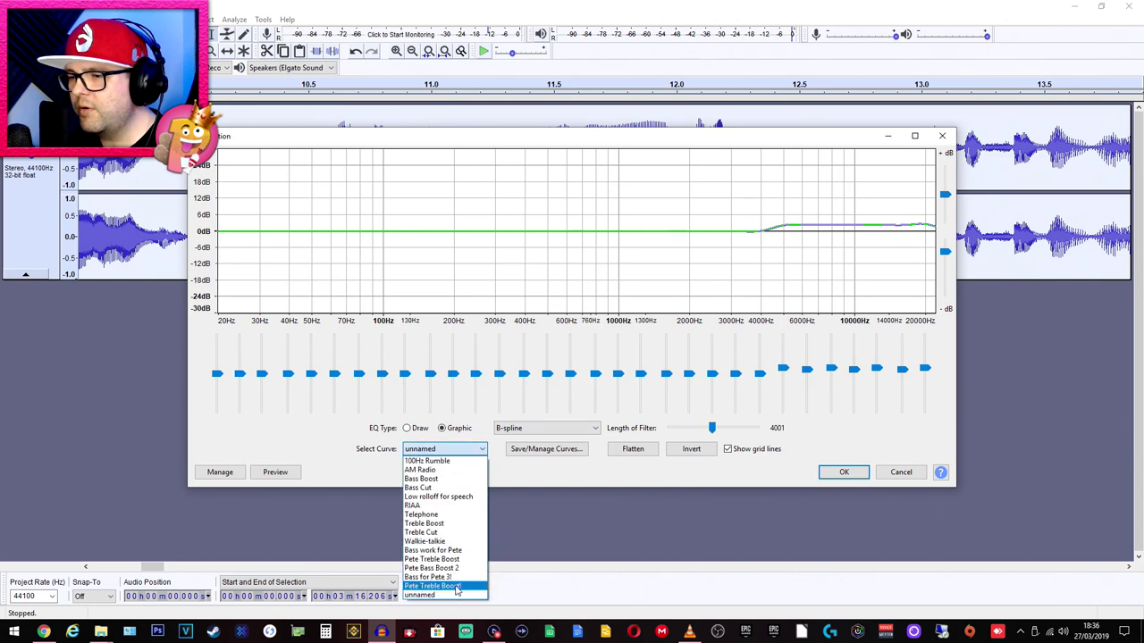
pyautogui.click(457, 588)
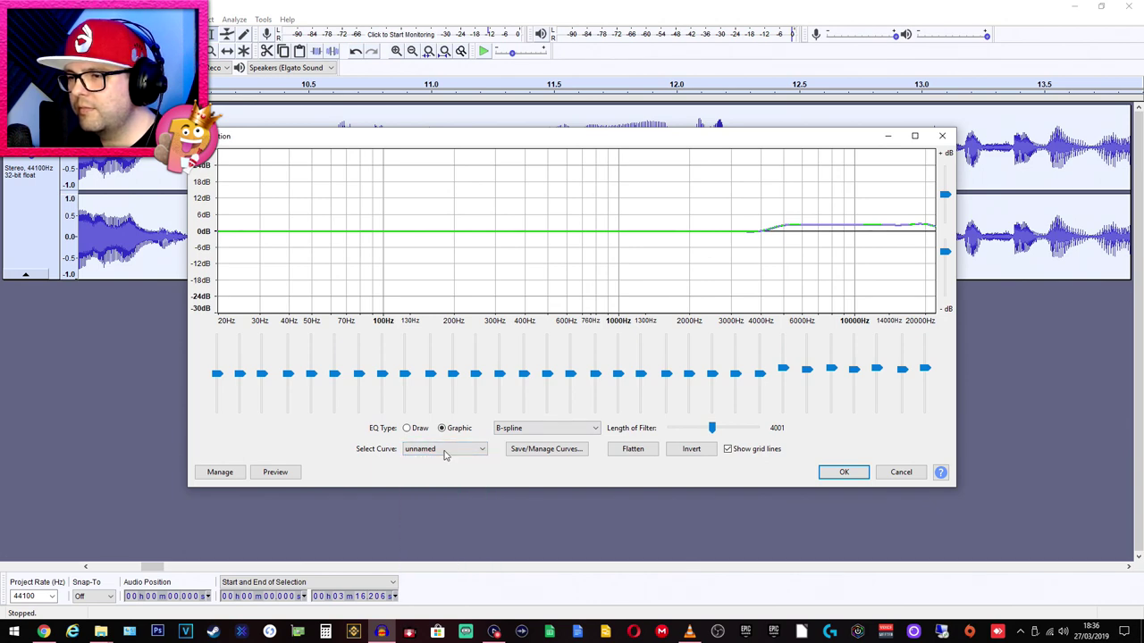
pyautogui.click(407, 429)
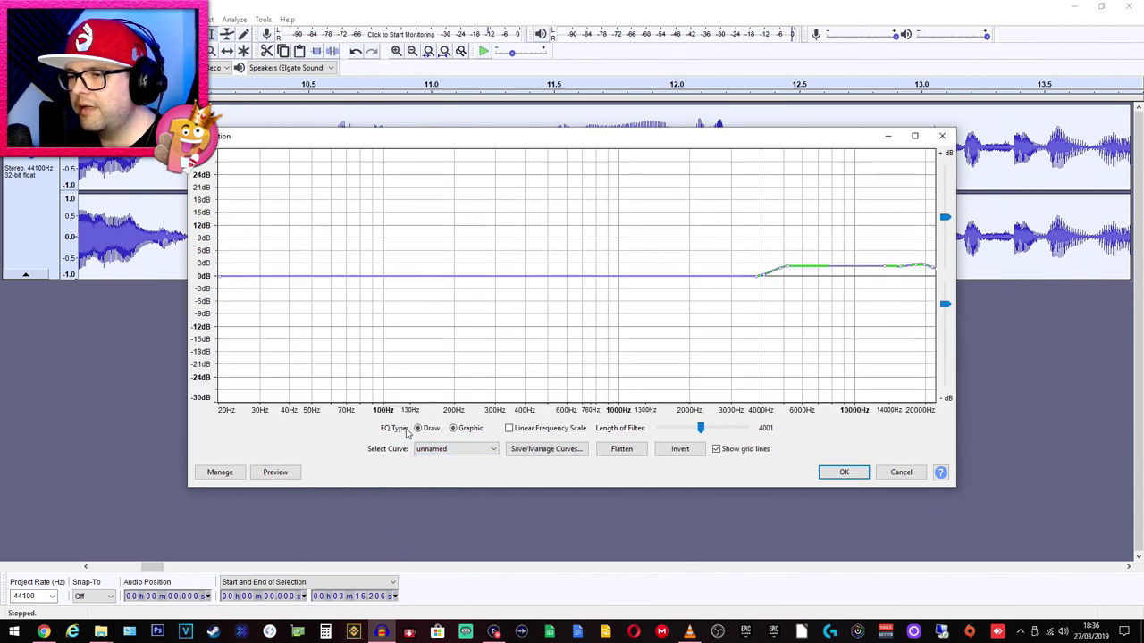
pyautogui.click(451, 452)
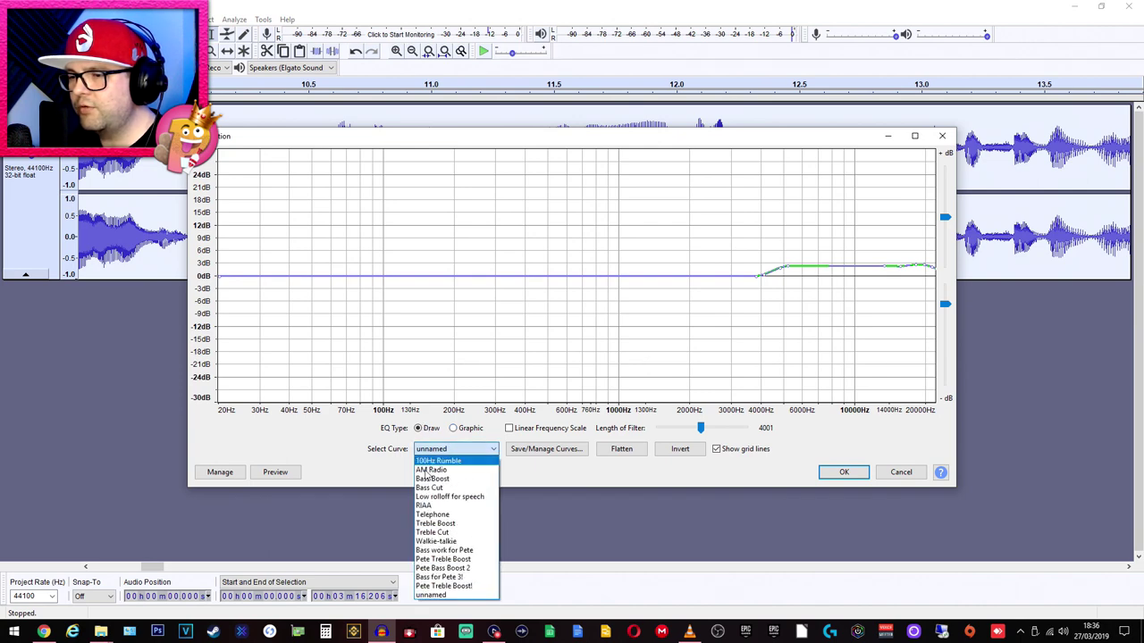
pyautogui.click(442, 587)
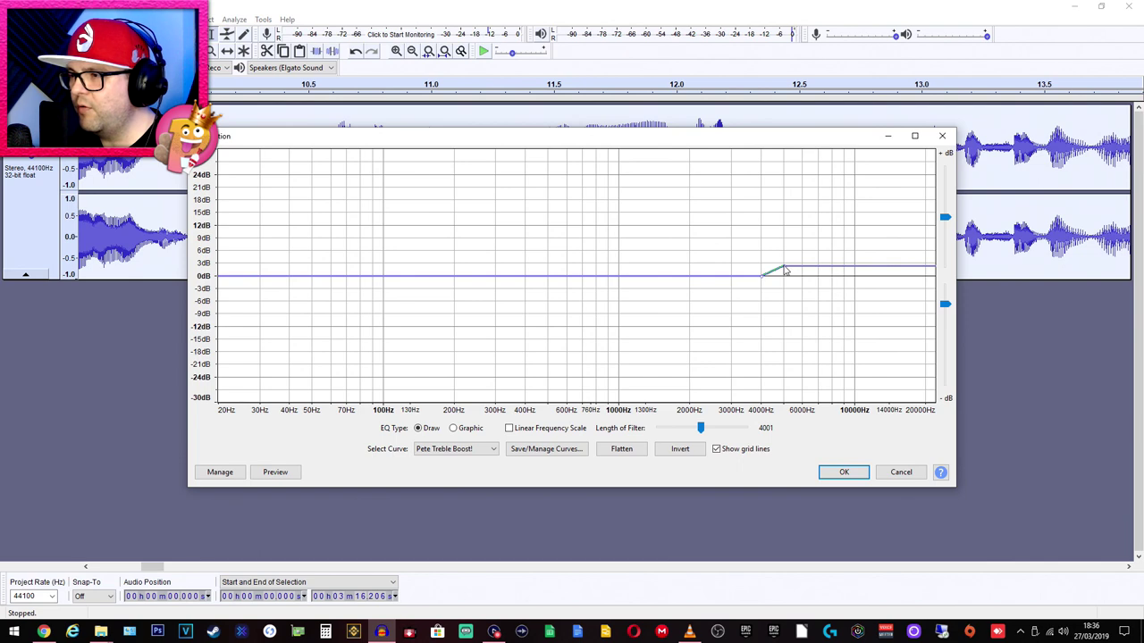
pyautogui.click(840, 474)
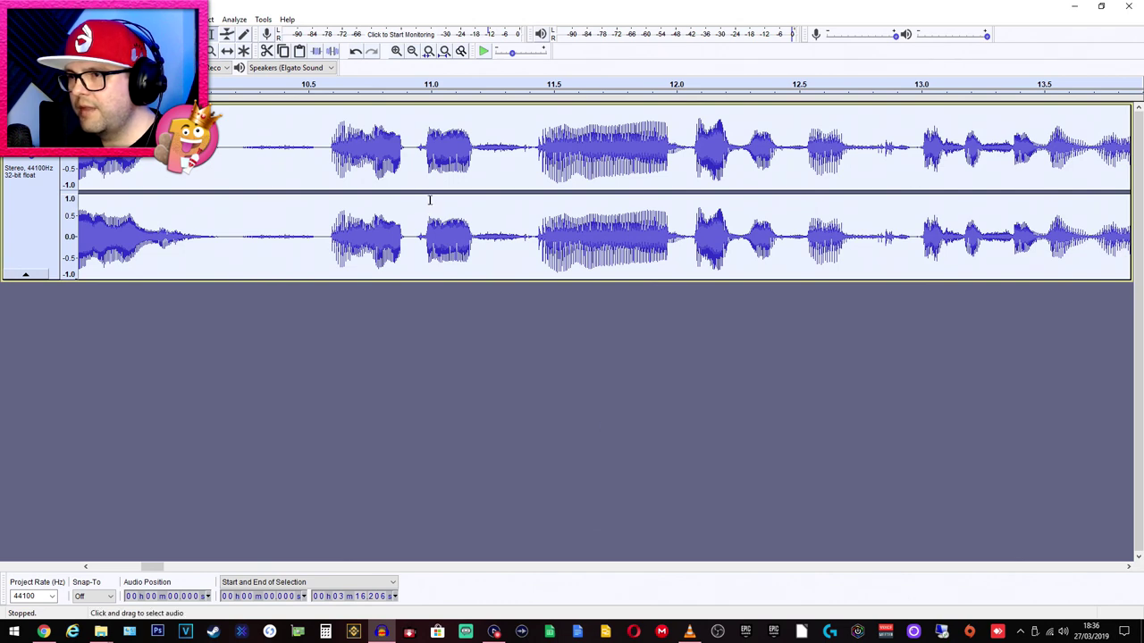
# - Apply Equalization again with the saved Bass for Pete 3! curve, switching the EQ type to Graphic
pyautogui.click(211, 19)
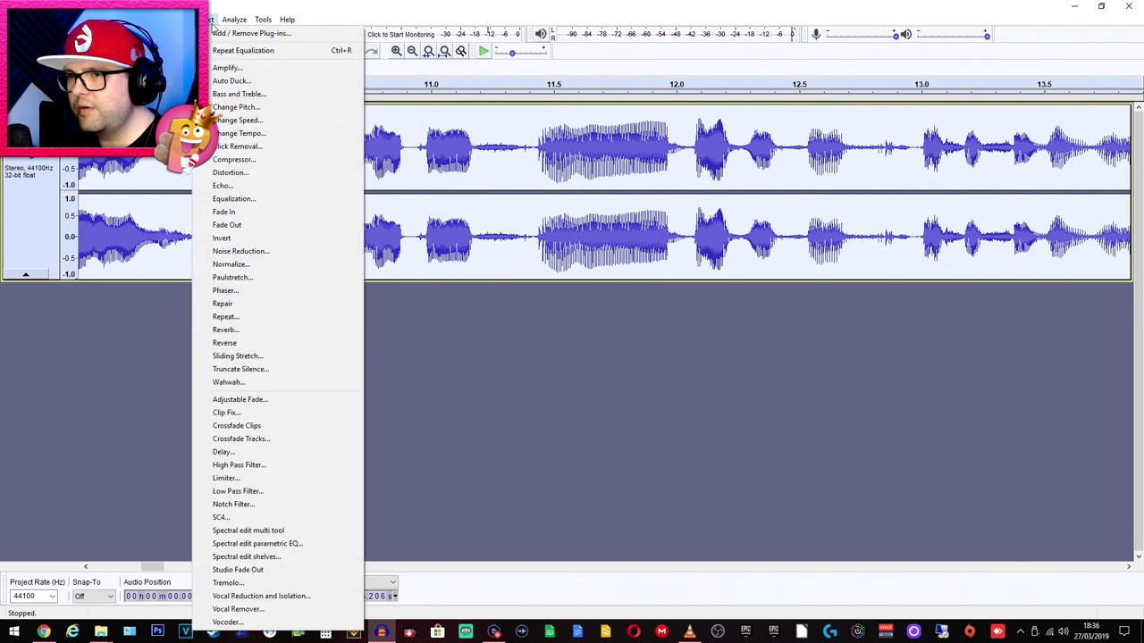
pyautogui.click(231, 198)
pyautogui.click(485, 453)
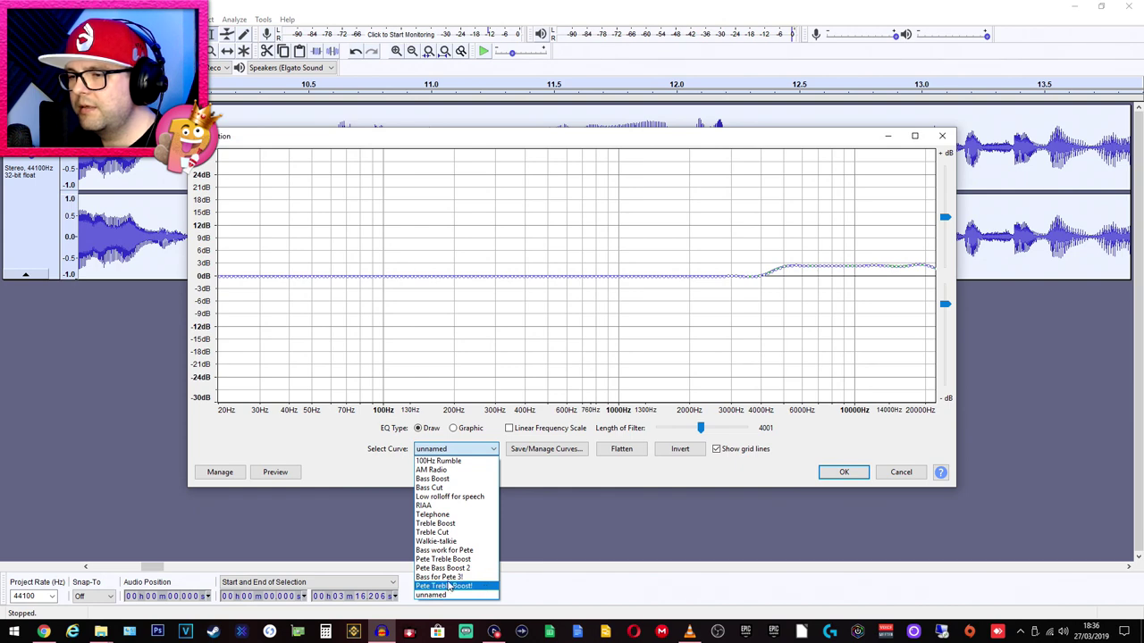
pyautogui.click(445, 576)
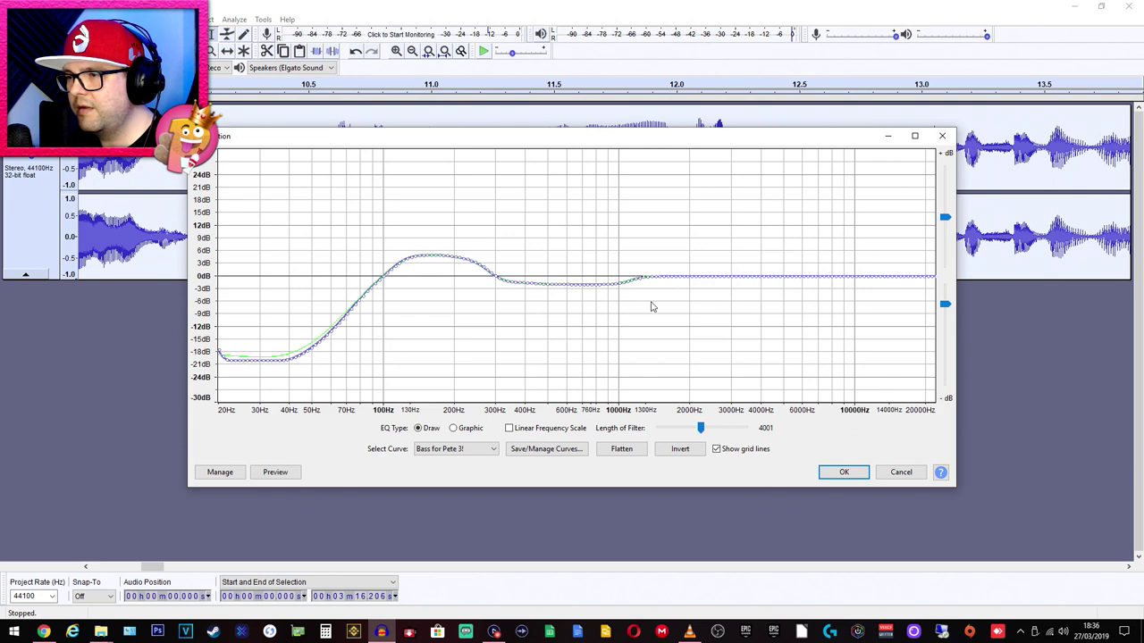
pyautogui.click(454, 428)
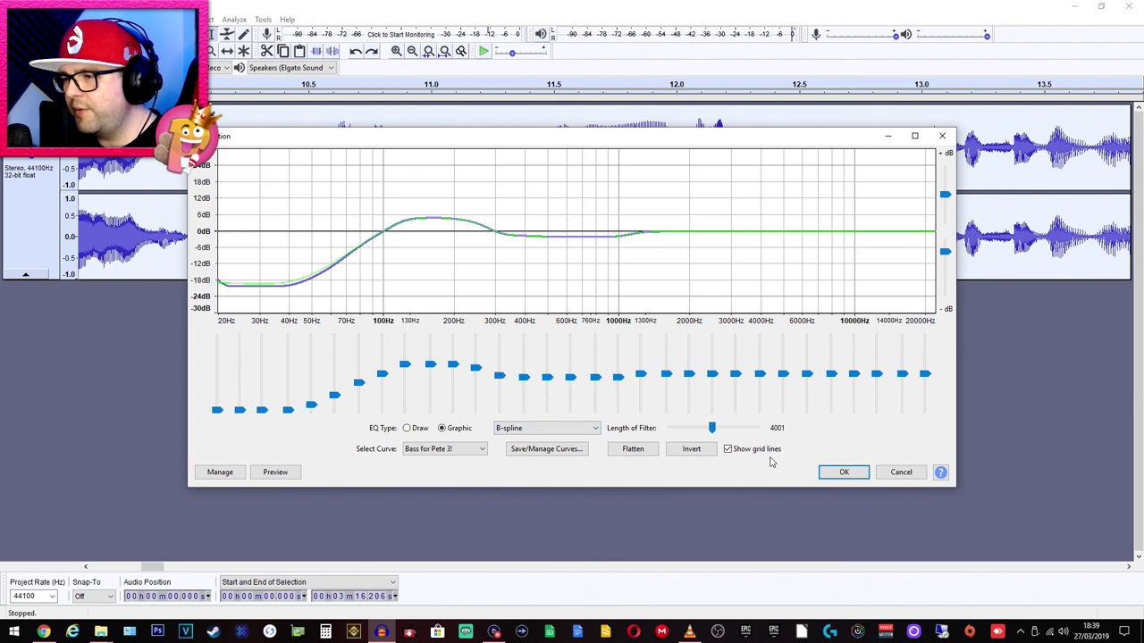
pyautogui.click(844, 473)
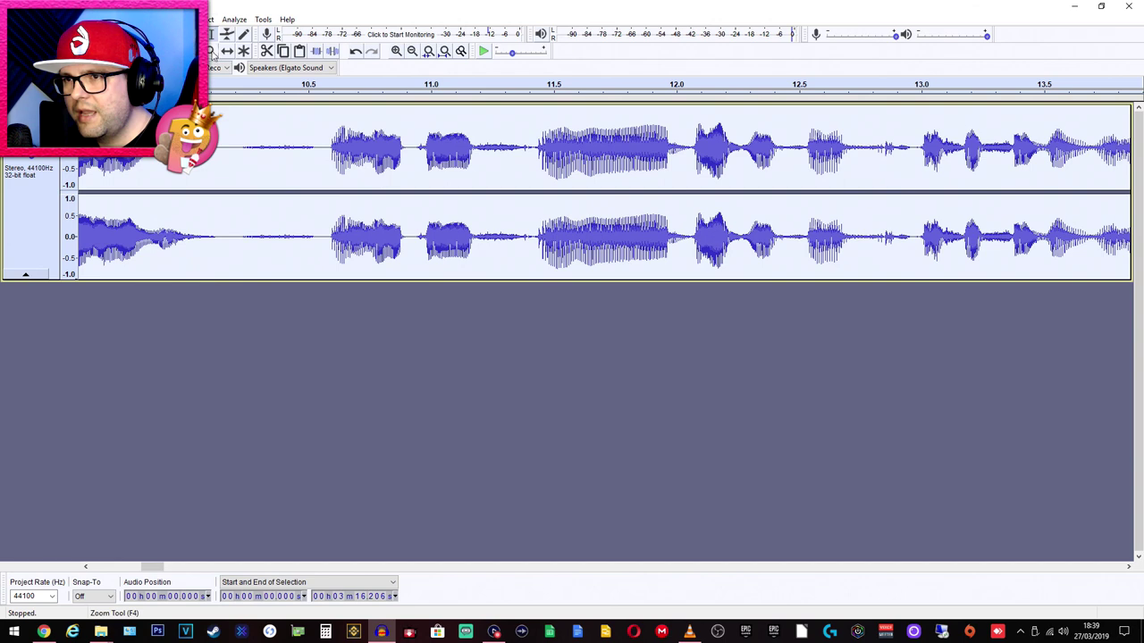
# - Normalize the whole track to a peak amplitude of -5.0 dB with DC offset removal on and stereo channels not independent
pyautogui.click(207, 19)
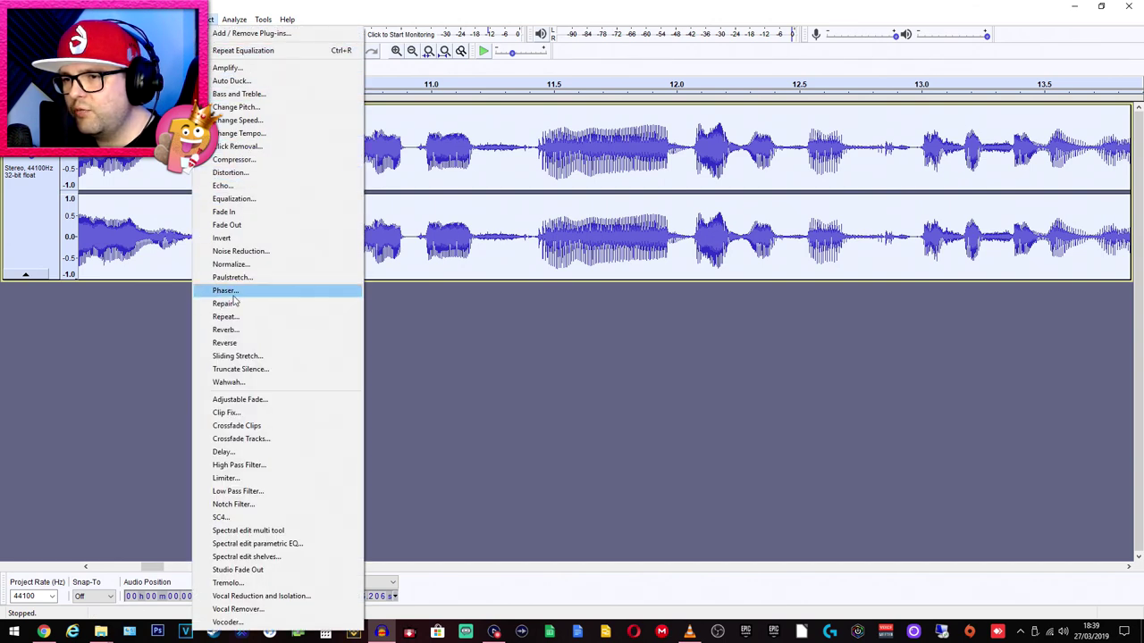
pyautogui.click(223, 267)
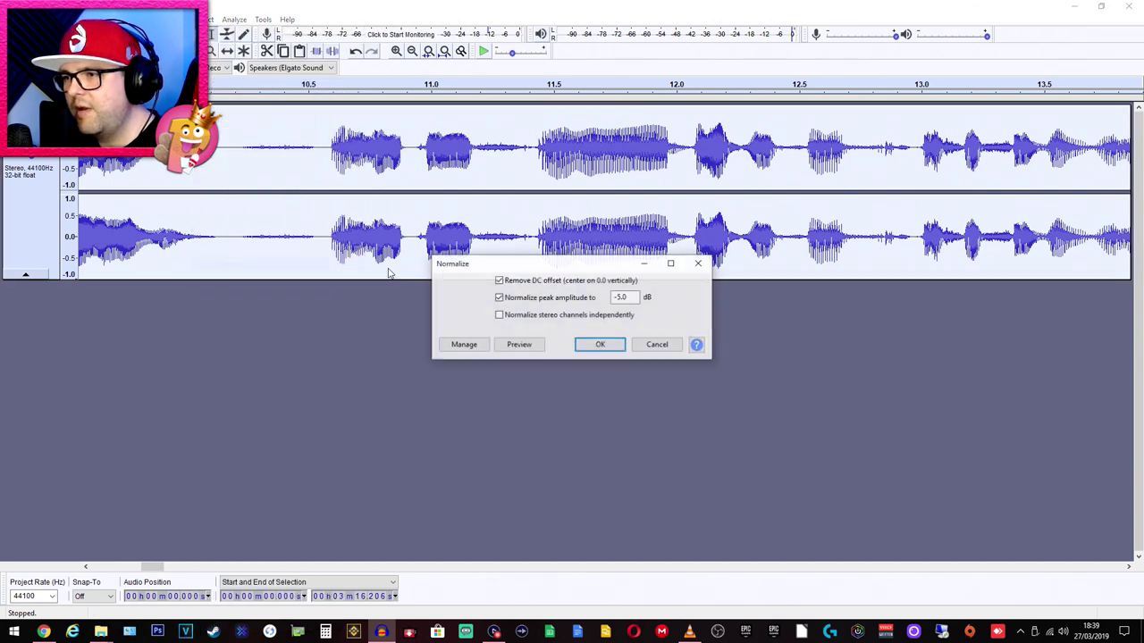
pyautogui.doubleClick(623, 298)
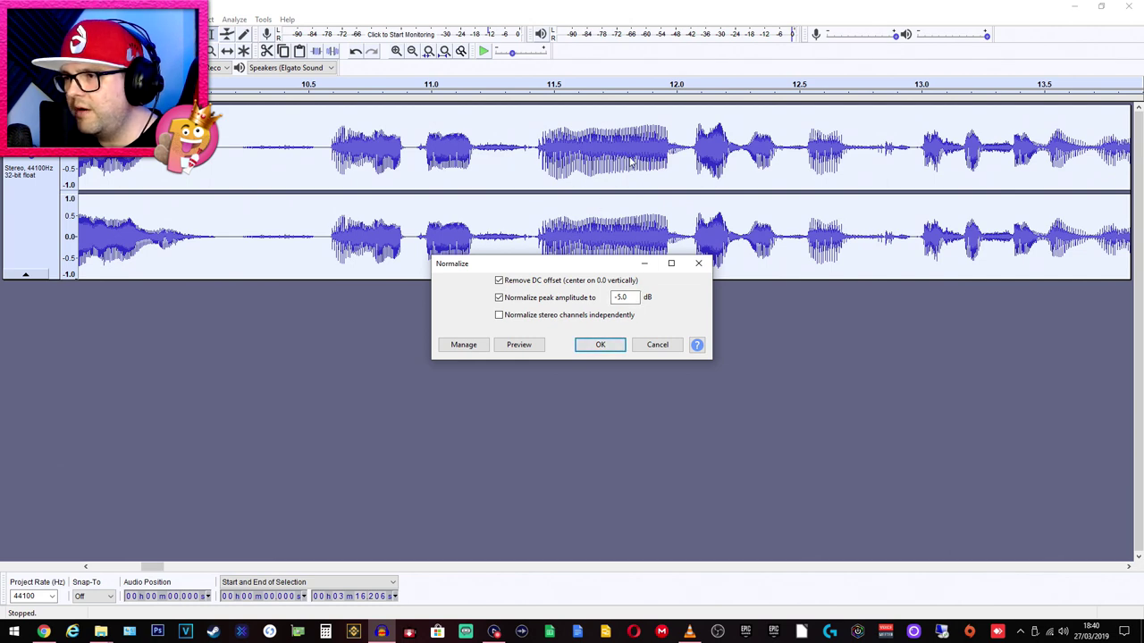
pyautogui.click(610, 345)
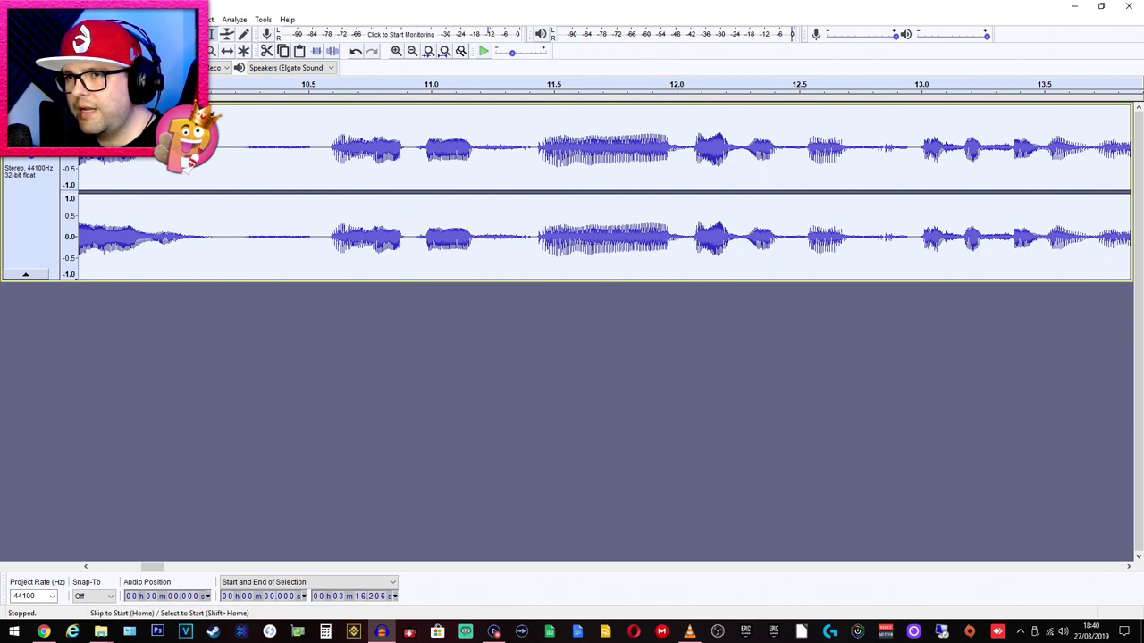
# - Apply the Limiter as a Hard Limit to -9.80 dB with 0.00 dB input gains, 10 ms hold and no make-up gain
pyautogui.click(211, 22)
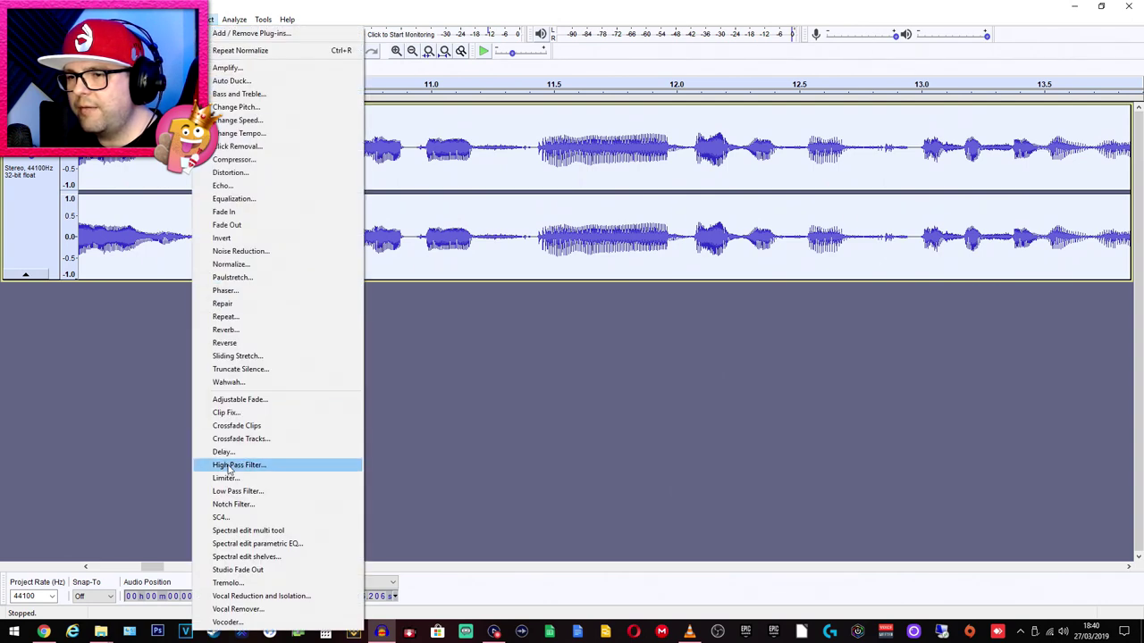
pyautogui.click(257, 479)
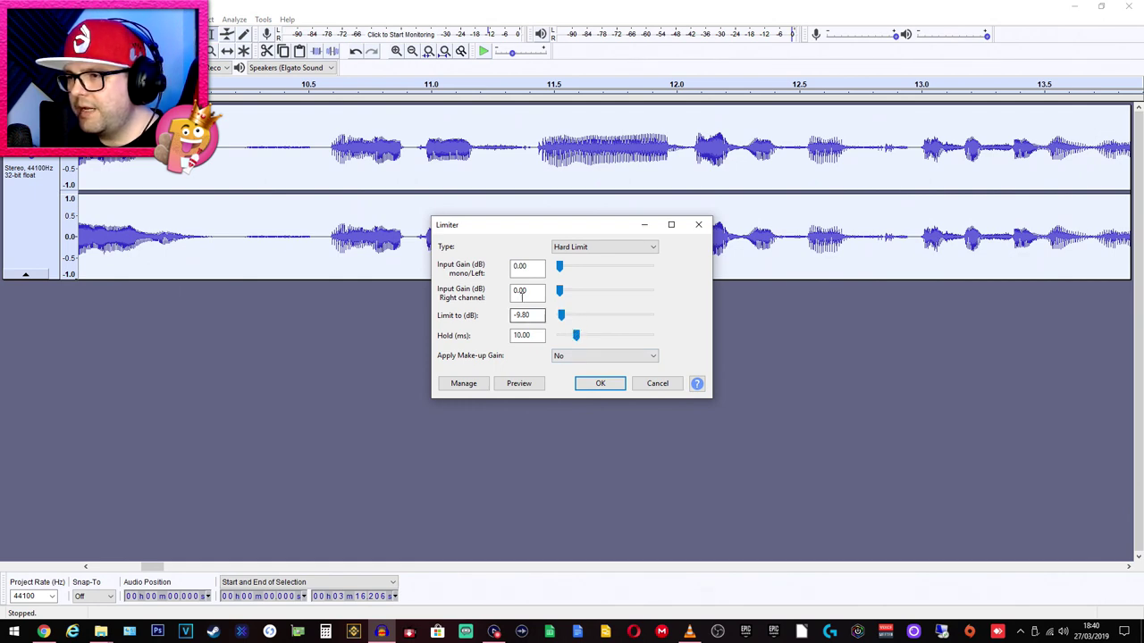
pyautogui.click(617, 250)
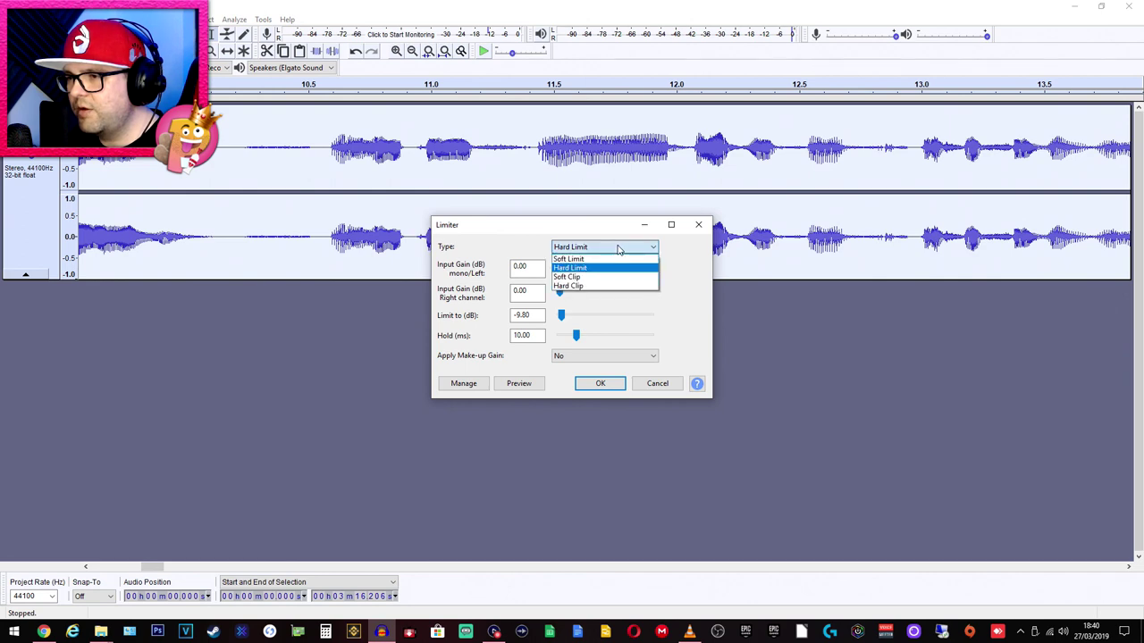
pyautogui.click(576, 266)
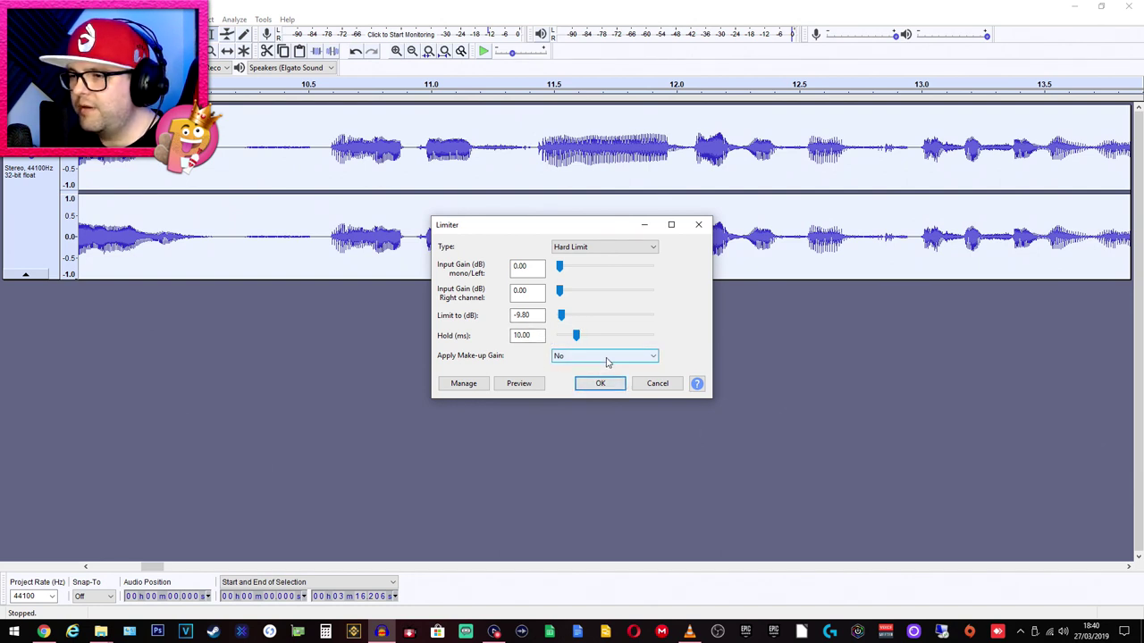
pyautogui.click(612, 388)
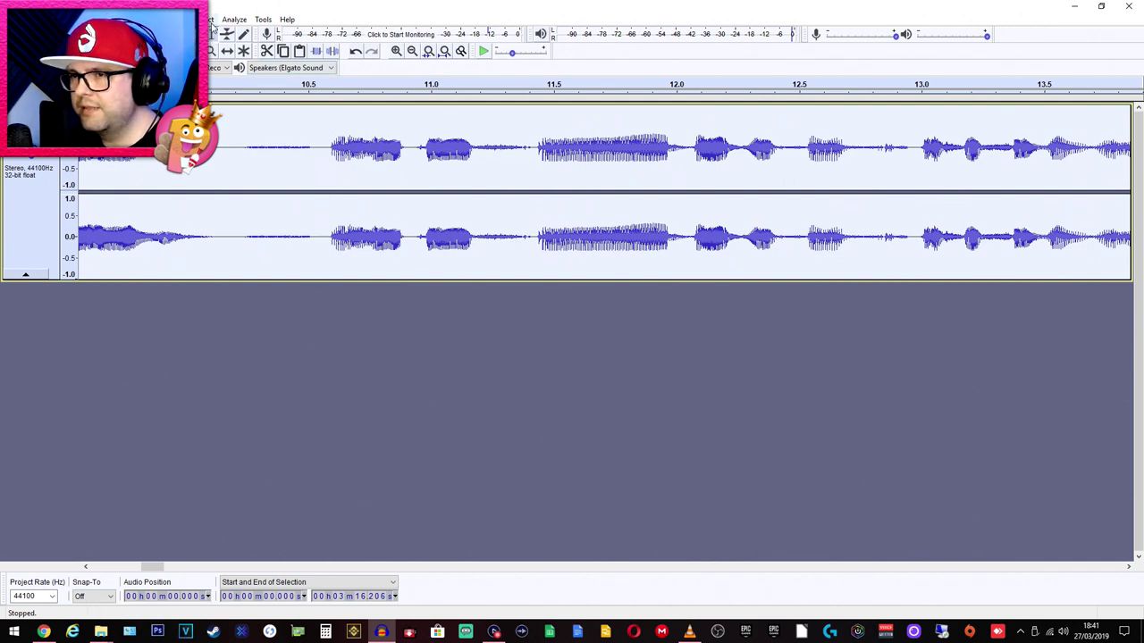
# - Amplify the whole track by 8.6 dB with clipping allowed
pyautogui.click(211, 19)
pyautogui.click(227, 69)
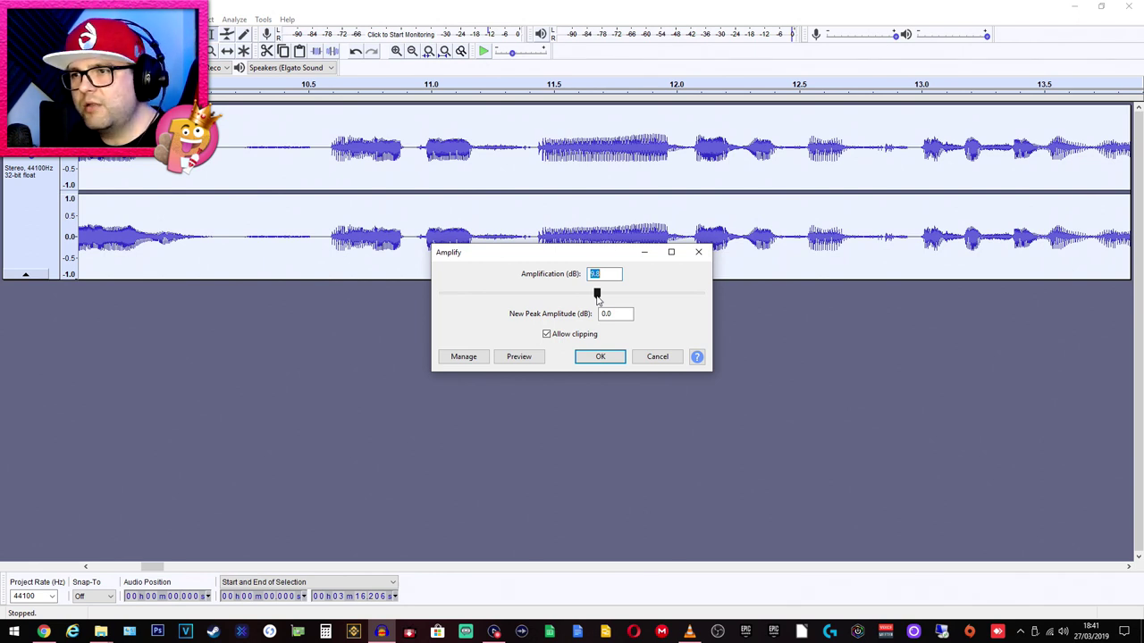
pyautogui.moveTo(597, 295); pyautogui.dragTo(594, 298)
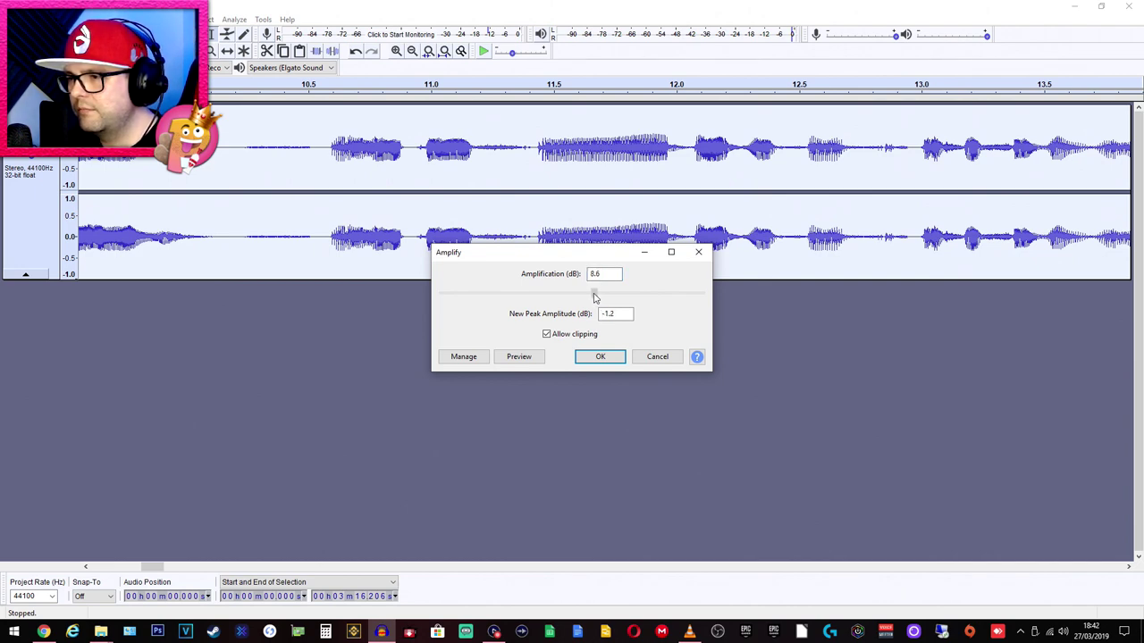
pyautogui.click(602, 358)
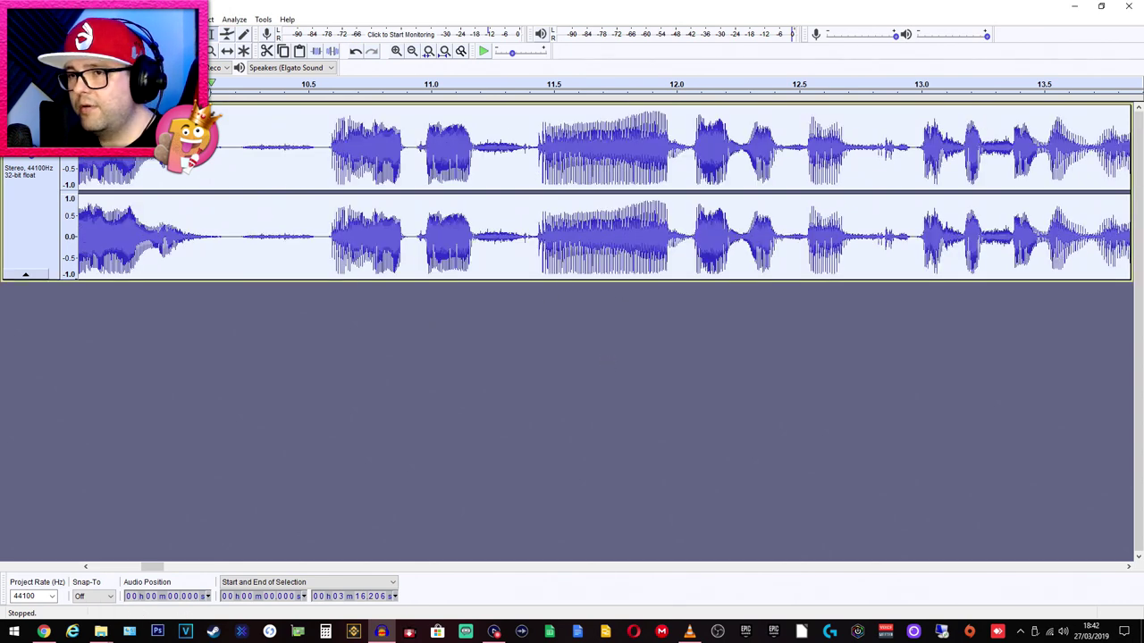
# - Play the processed speech from about 3.1 seconds, then stop playback
pyautogui.click(114, 45)
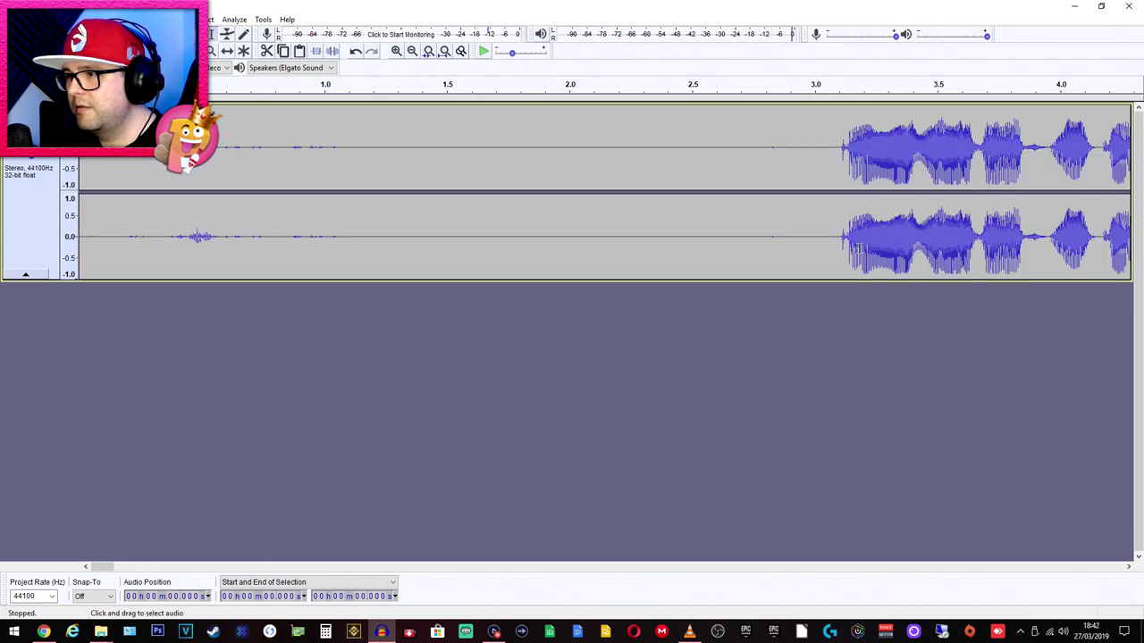
pyautogui.click(838, 246)
pyautogui.press('space')
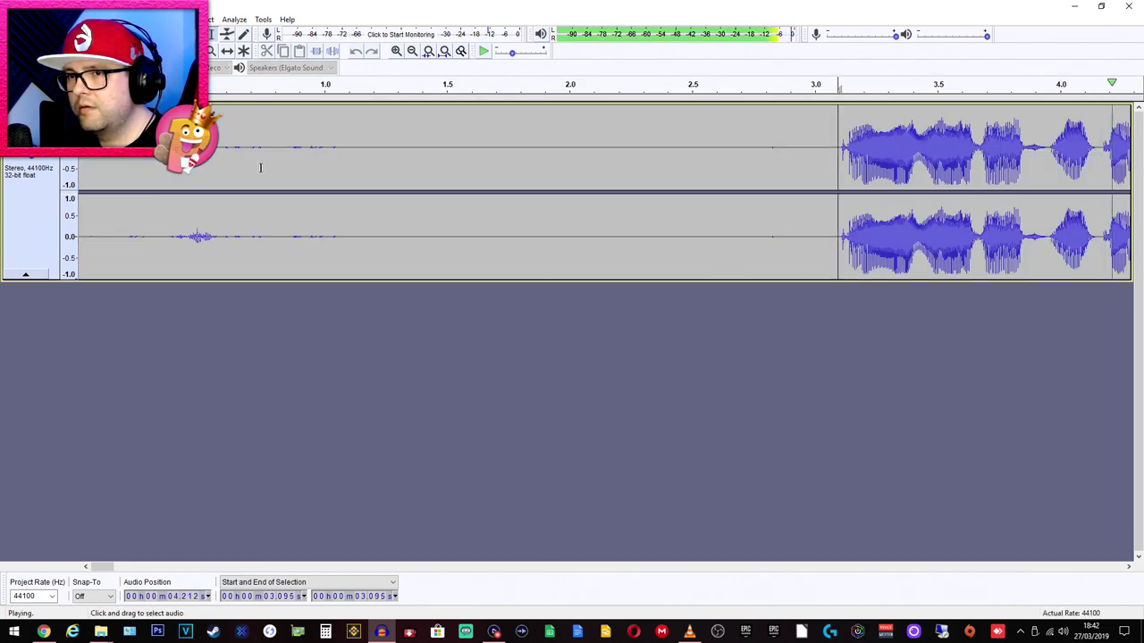
pyautogui.click(114, 45)
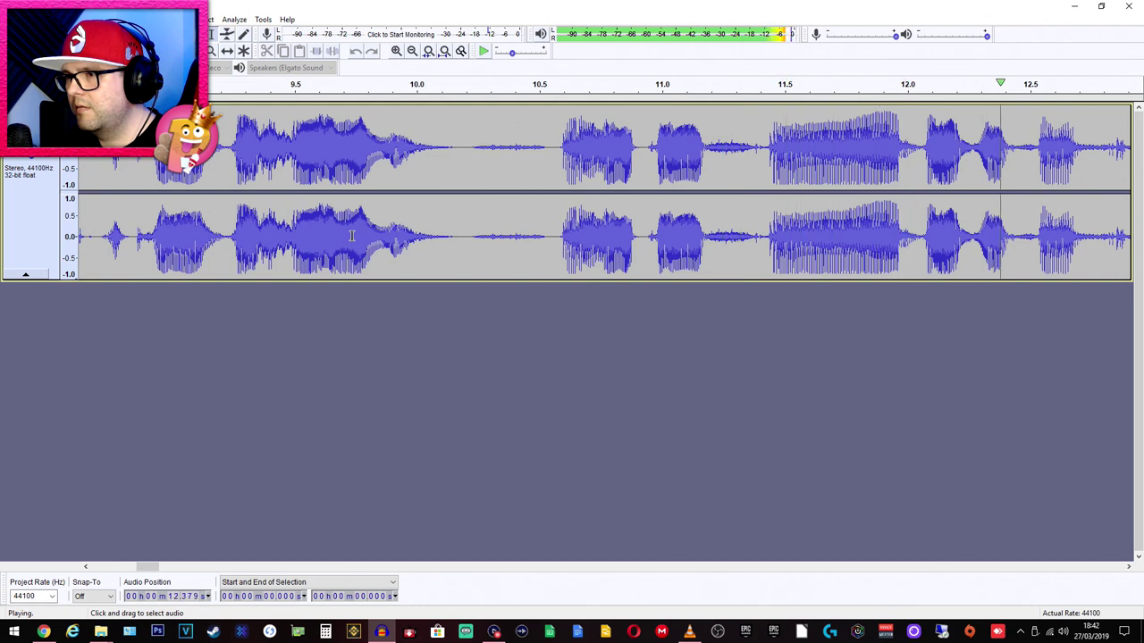
pyautogui.press('space')
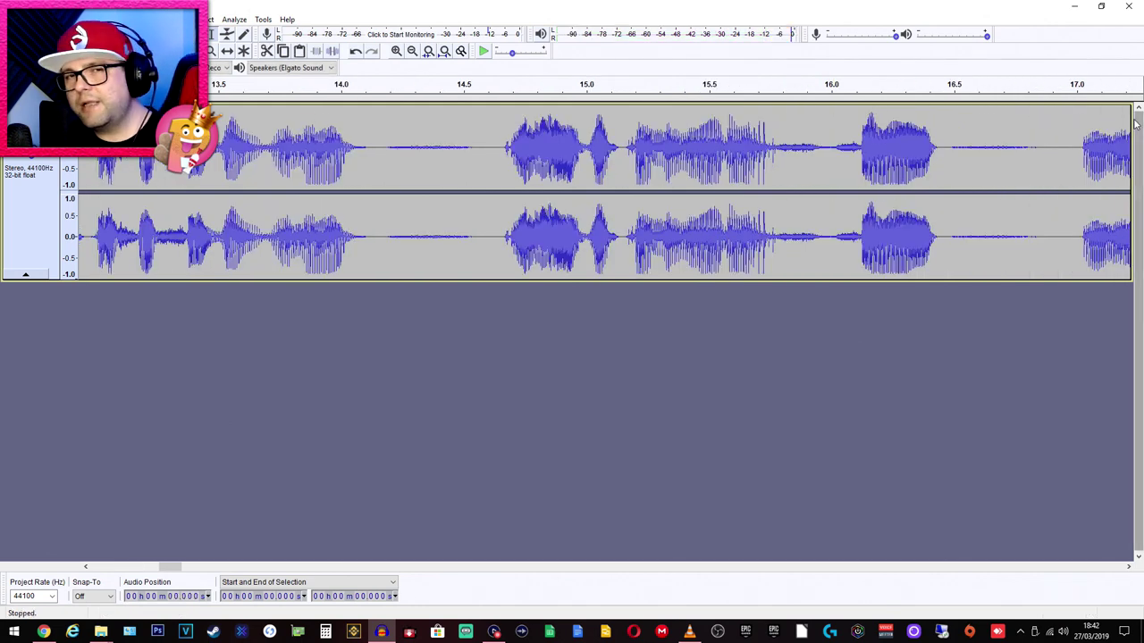